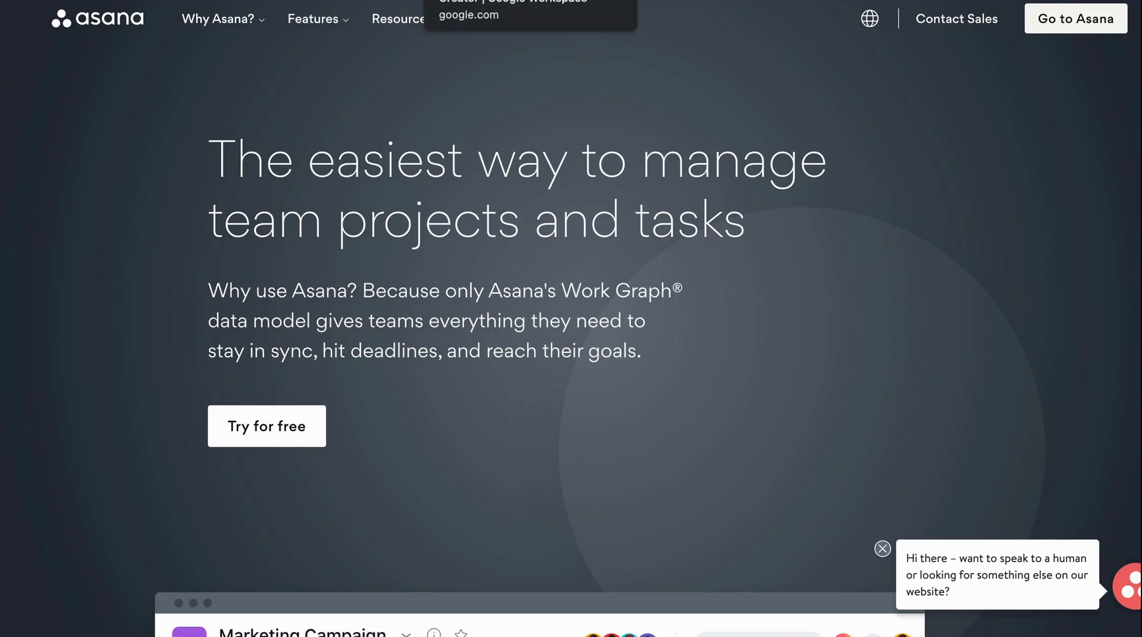
# Bring up the Google Forms overview page, 'Get insights quickly, with Google Forms'.
pyautogui.click(476, 1)
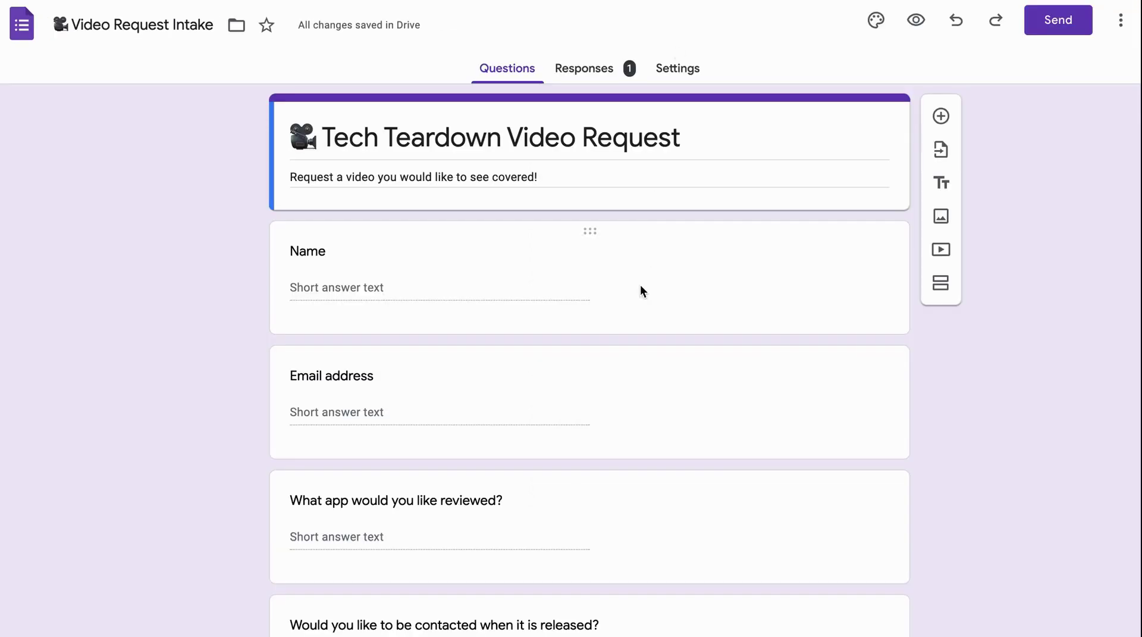
# Scroll down and back up through the Video Request Intake form's questions.
pyautogui.scroll(-1, 641, 287)
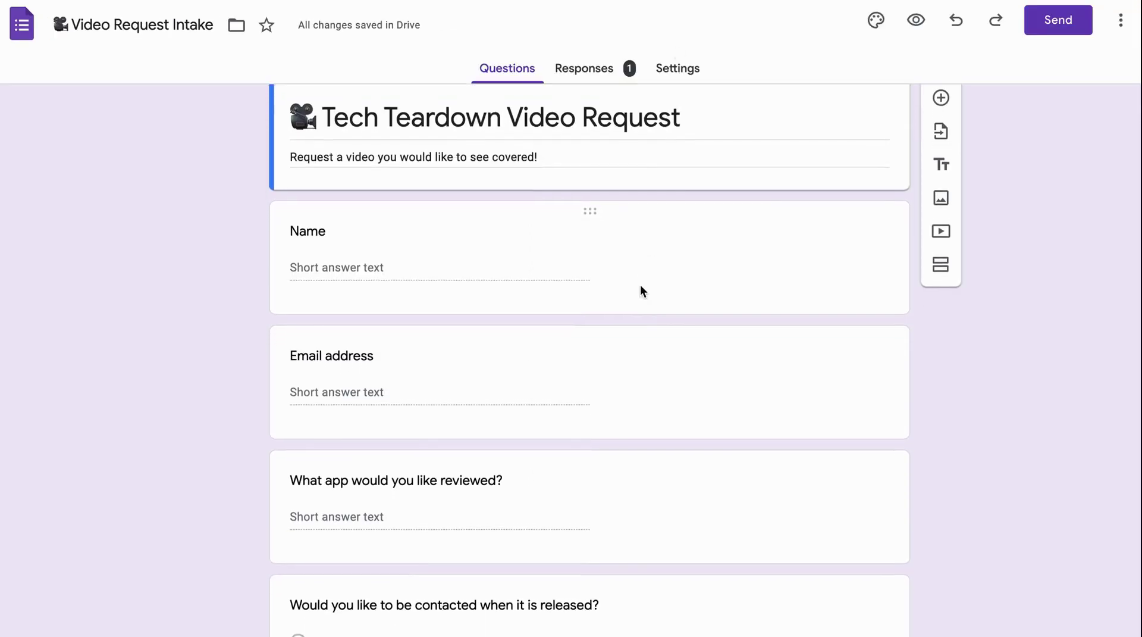
pyautogui.scroll(-3, 640, 284)
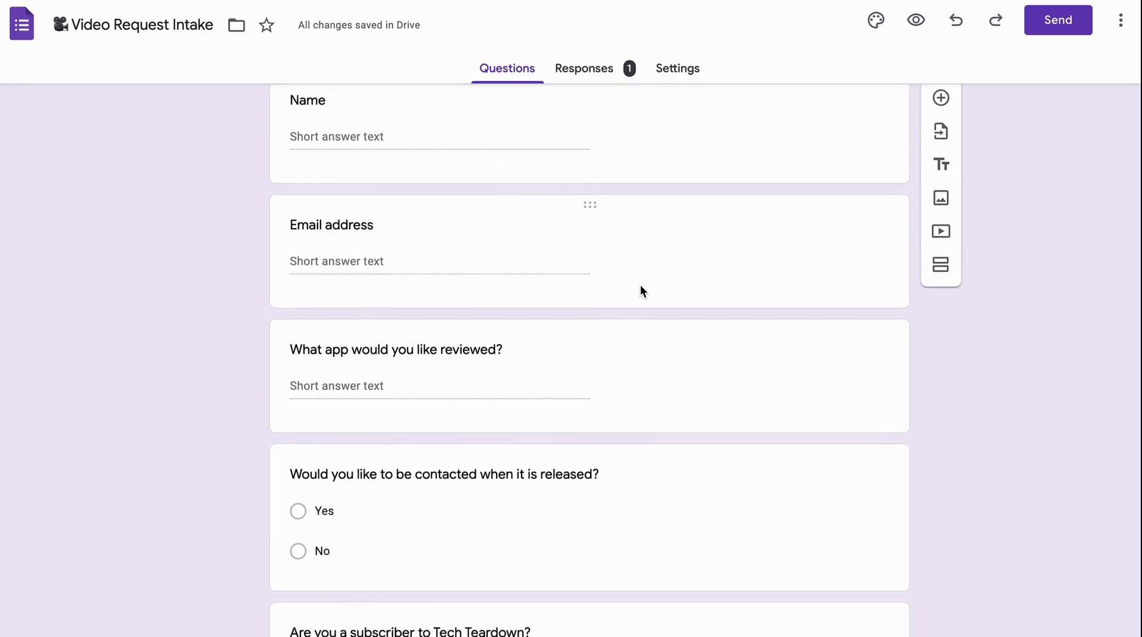
pyautogui.scroll(-4, 640, 285)
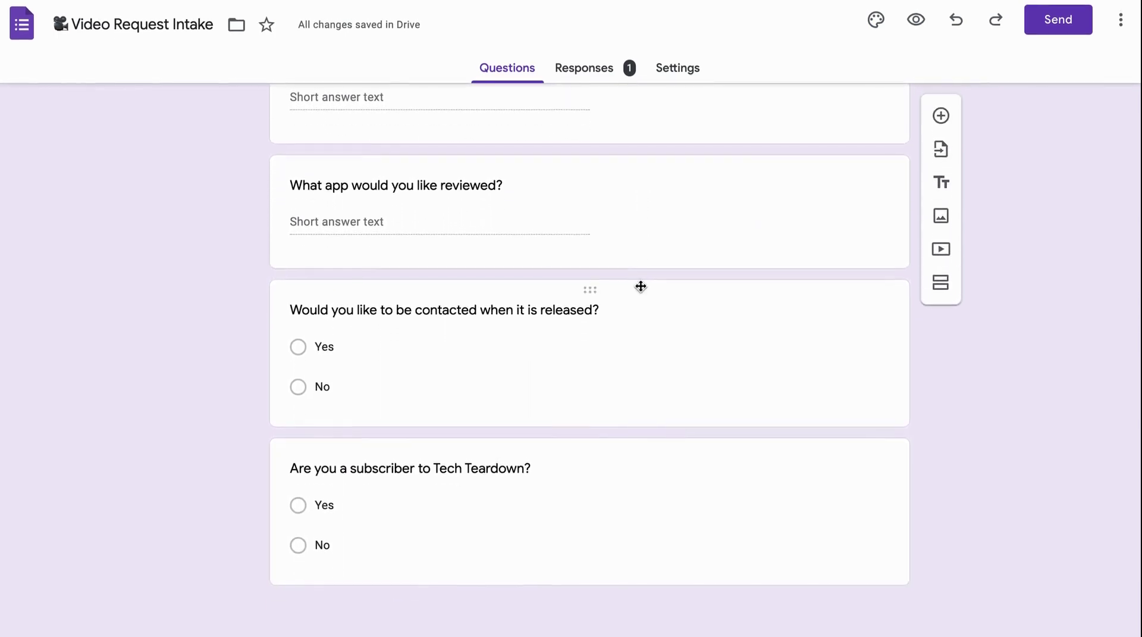
pyautogui.scroll(5, 641, 287)
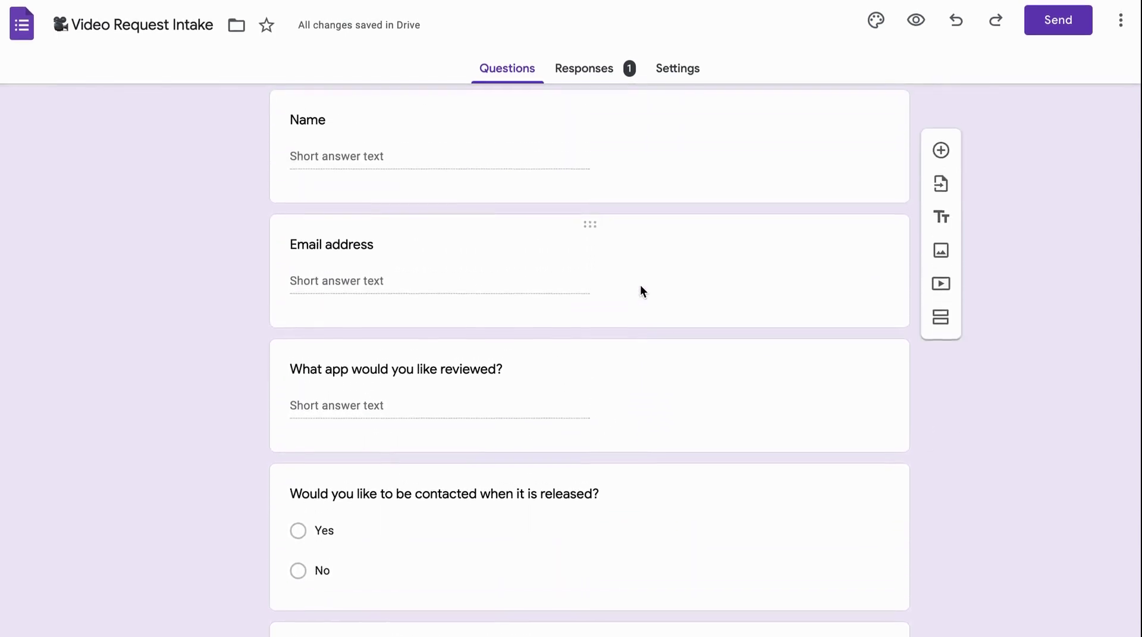
pyautogui.scroll(3, 640, 284)
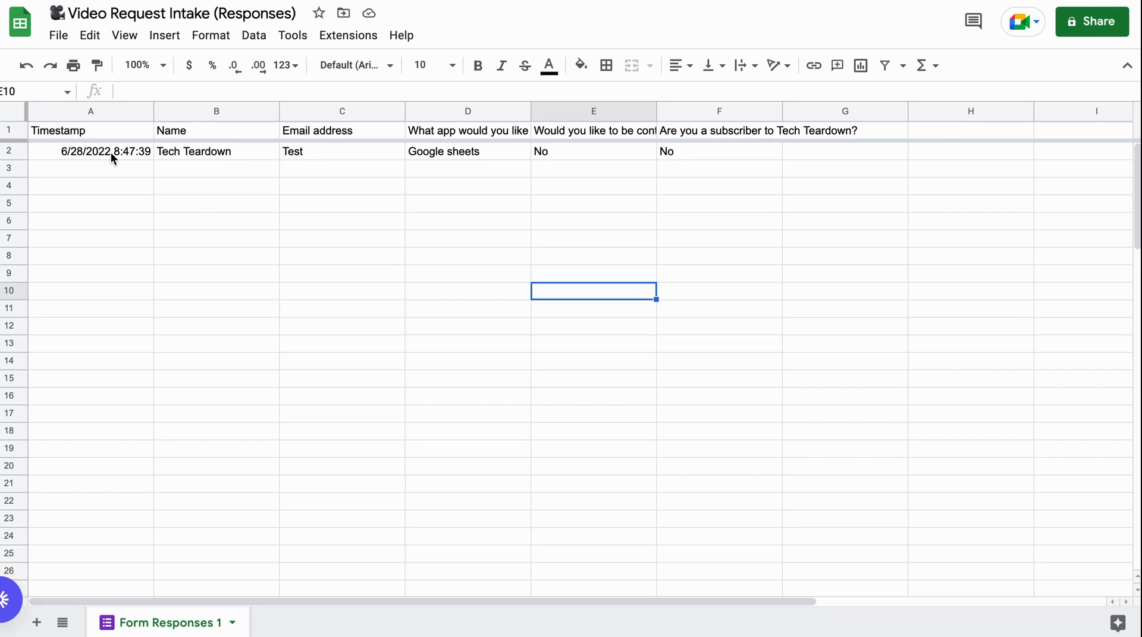
# Add an 'Assignee' header in G1 and enter 'Tech Teardown' for the response in G2.
pyautogui.moveTo(114, 152); pyautogui.dragTo(737, 158)
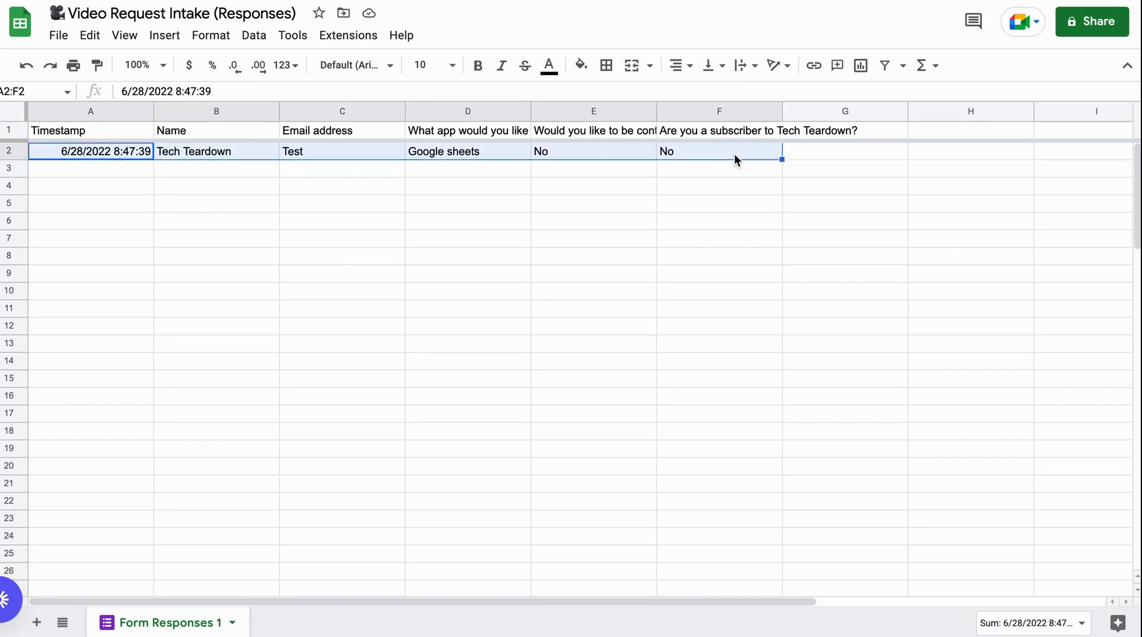
pyautogui.click(735, 219)
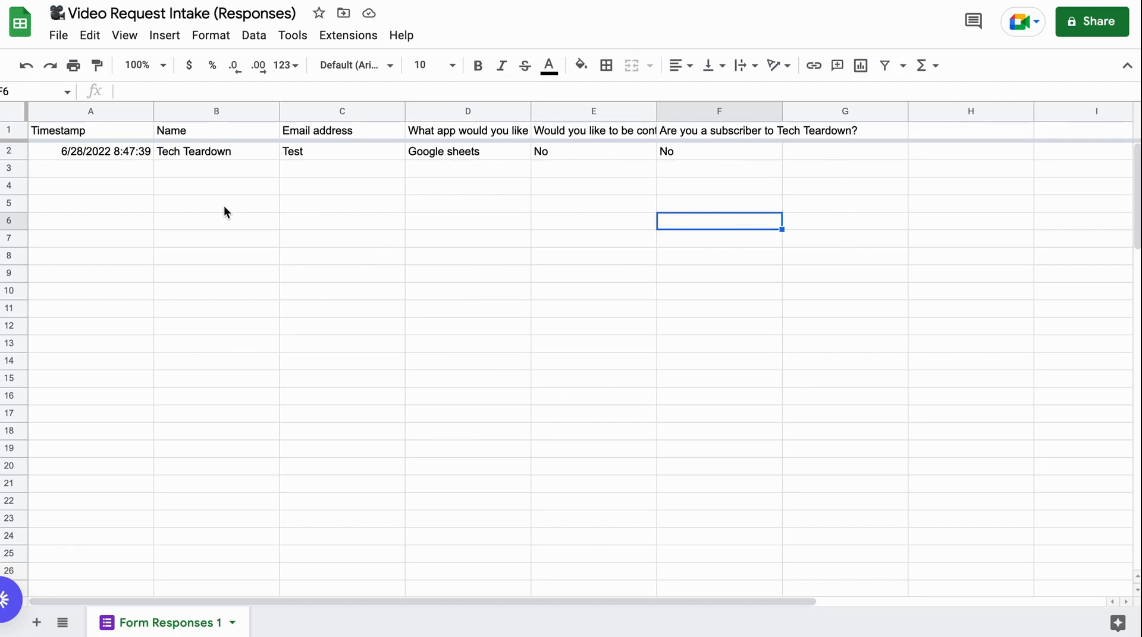
pyautogui.click(833, 156)
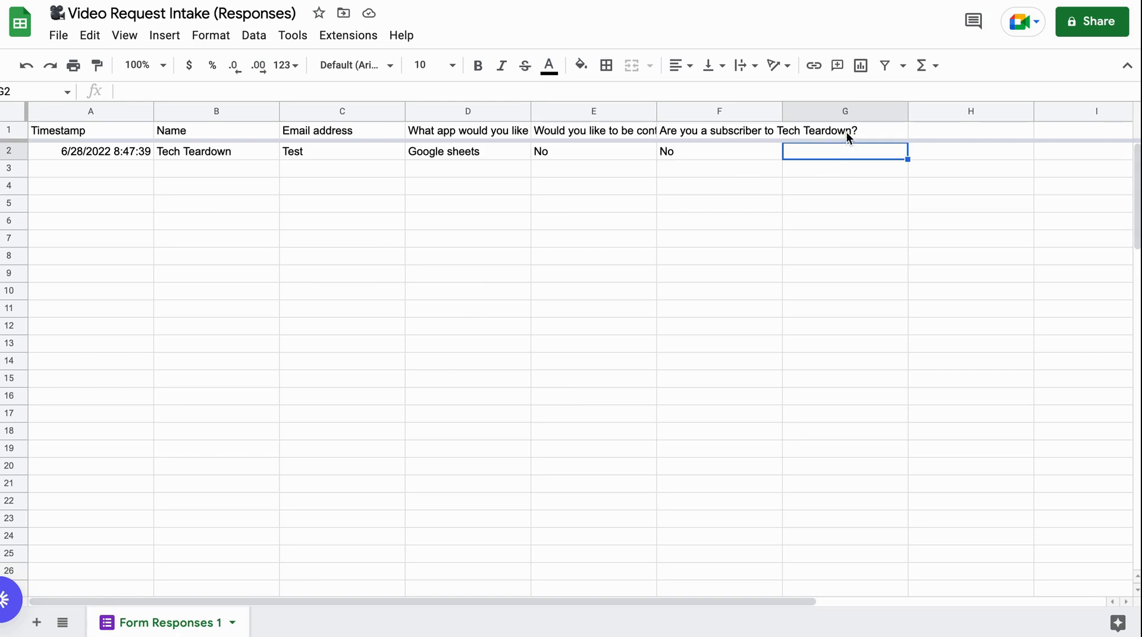
pyautogui.click(847, 132)
pyautogui.write('Assign')
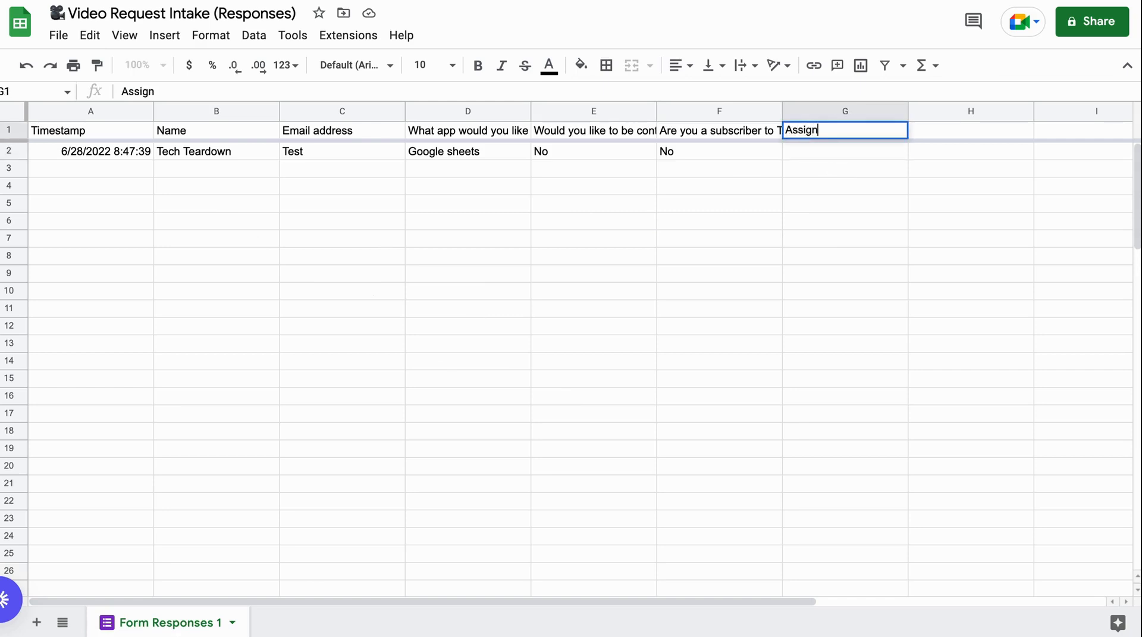
pyautogui.write('ee')
pyautogui.press('Return')
pyautogui.write('Te')
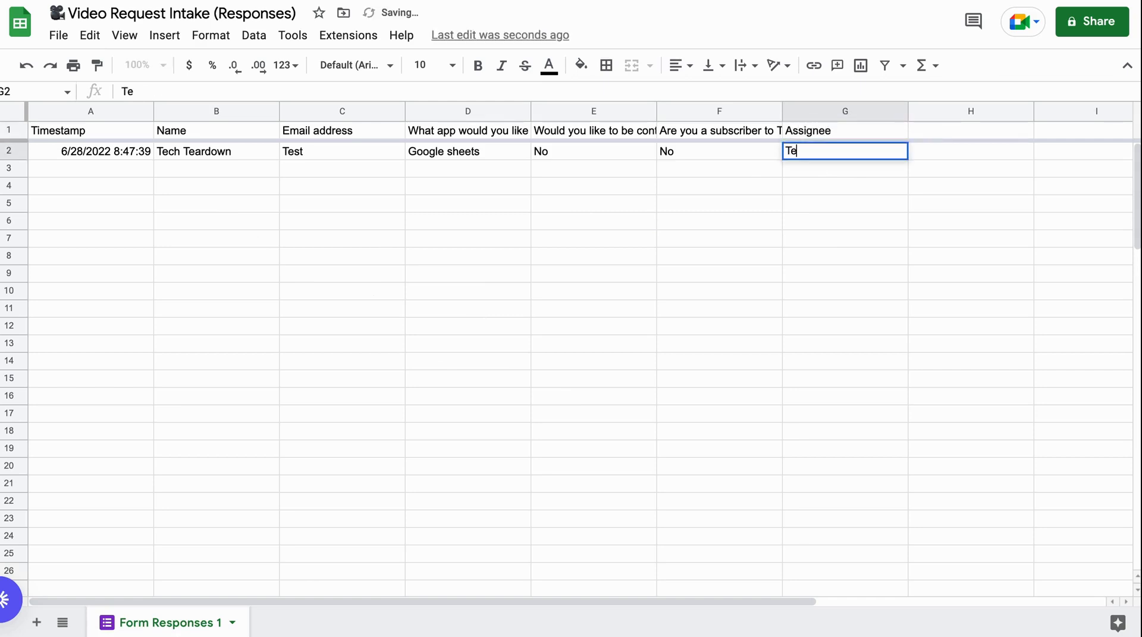
pyautogui.write('ch Teardown')
pyautogui.click(843, 193)
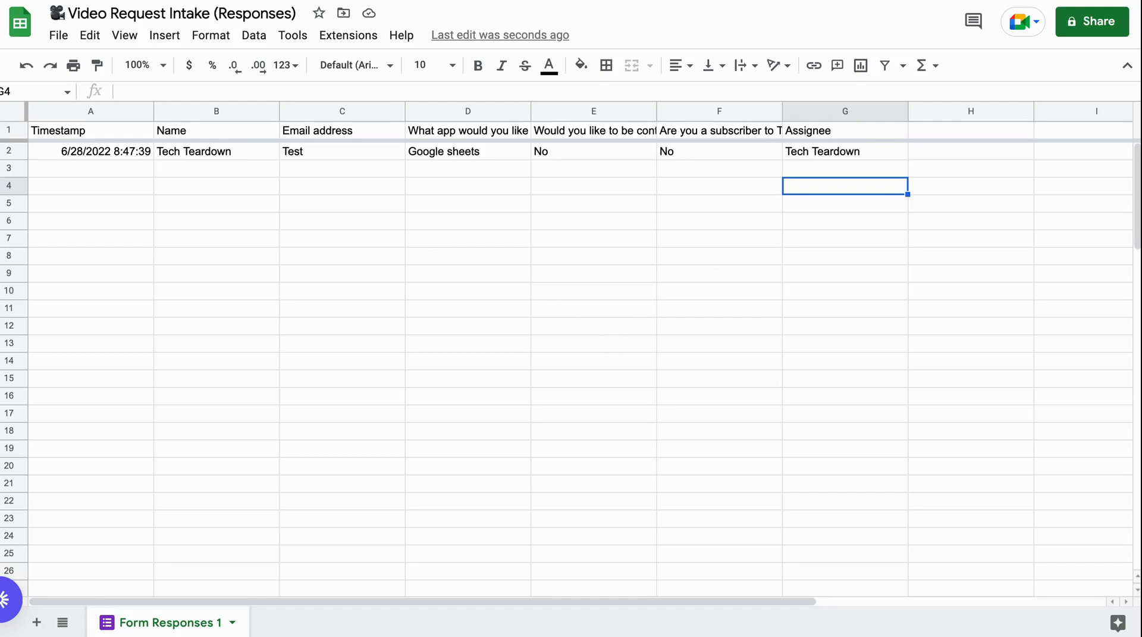
# Fill in the requester's name and e-mail on the Tech Teardown Video Request form.
pyautogui.click(309, 0)
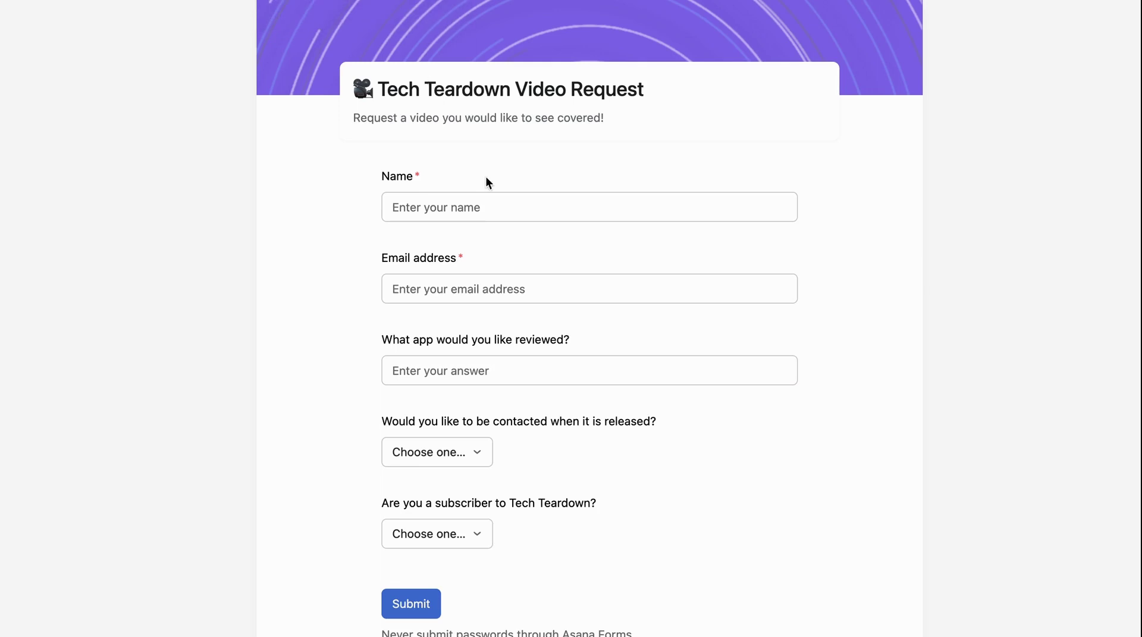
pyautogui.click(466, 208)
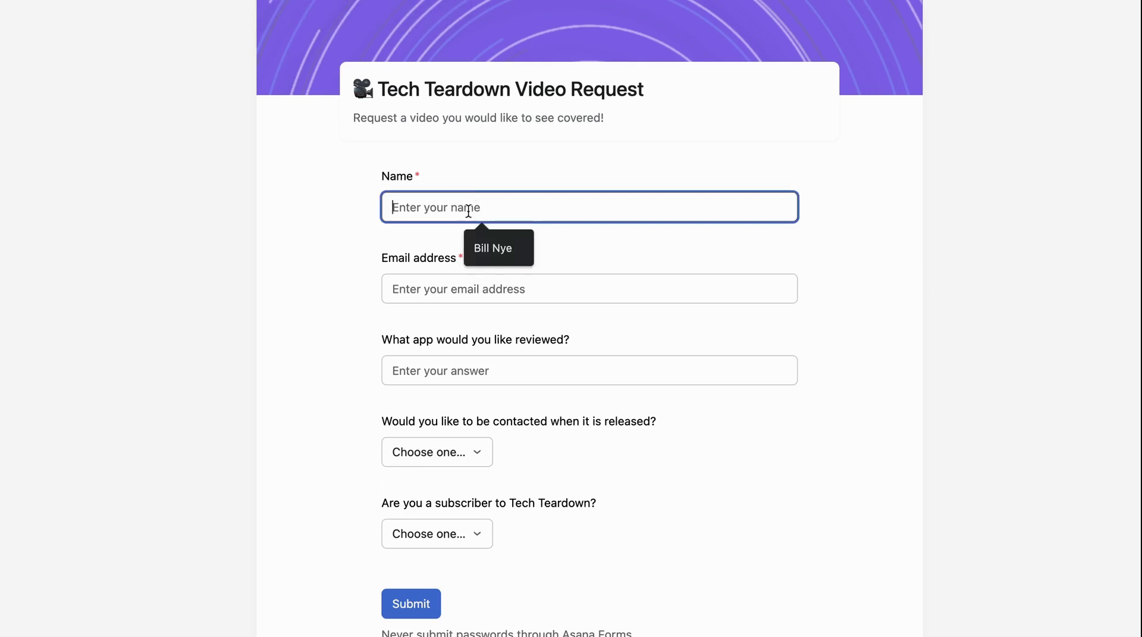
pyautogui.click(490, 247)
pyautogui.click(470, 289)
pyautogui.click(498, 330)
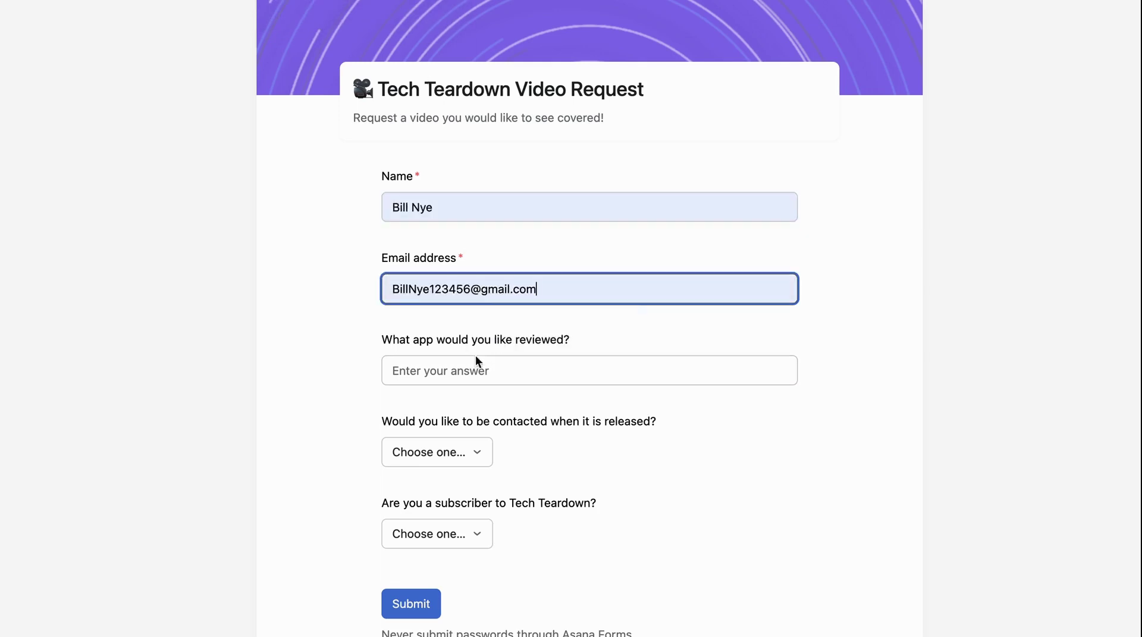
# Choose Asana Forms as the app, leave both answers No, and submit the form.
pyautogui.click(476, 360)
pyautogui.click(502, 412)
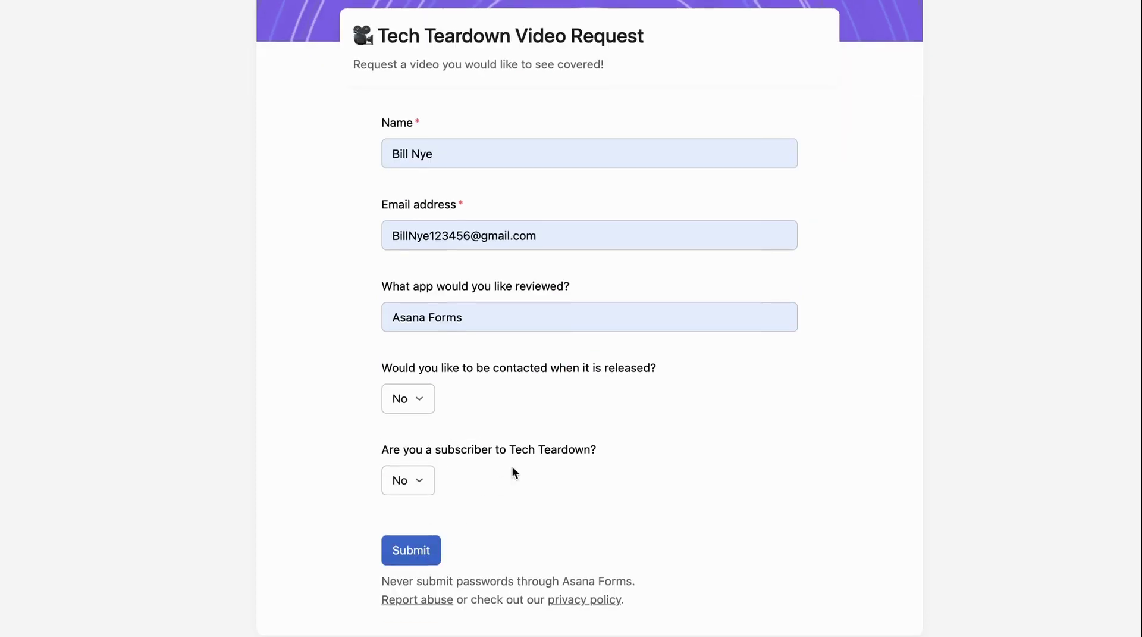
pyautogui.scroll(1, 513, 470)
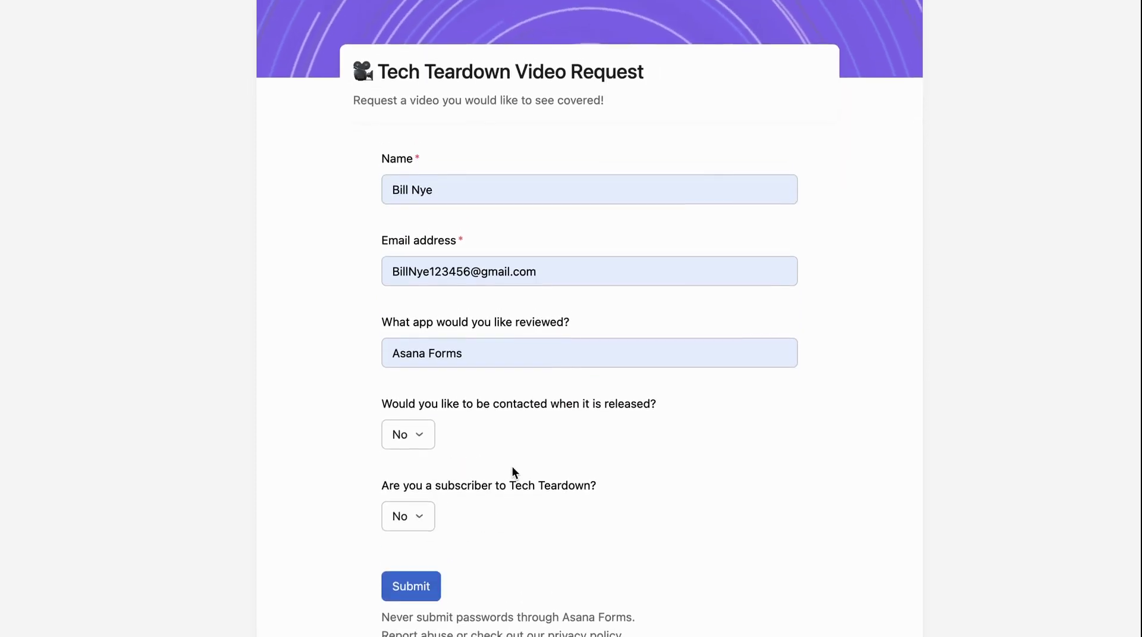
pyautogui.click(412, 593)
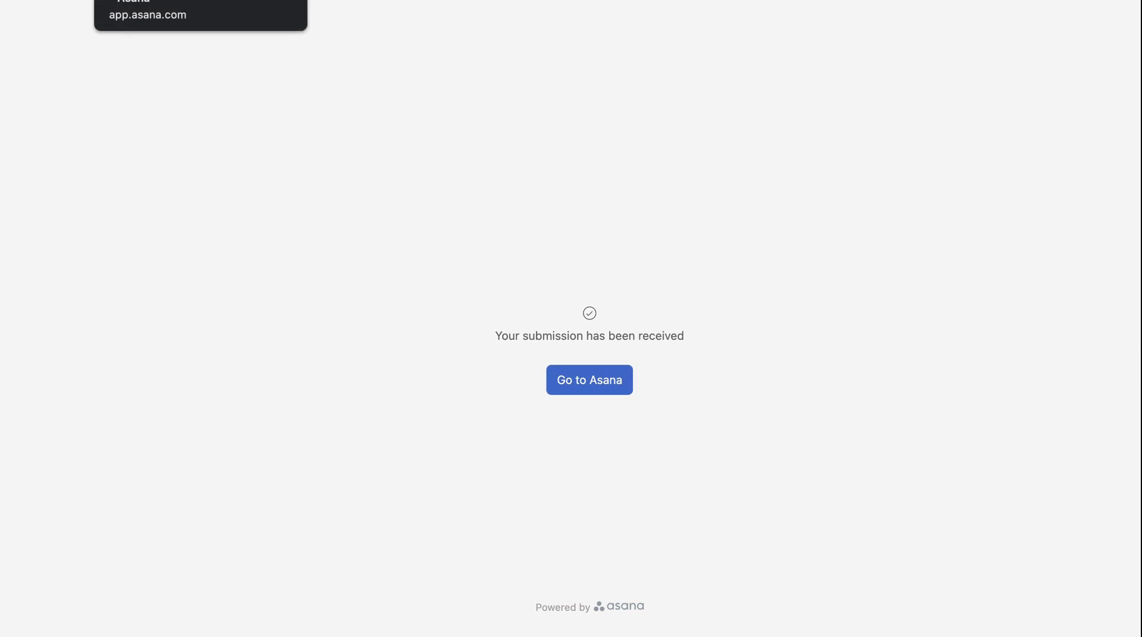
# Go to the Demo of Video Request Intake project and leave the new request Unreviewed.
pyautogui.click(263, 5)
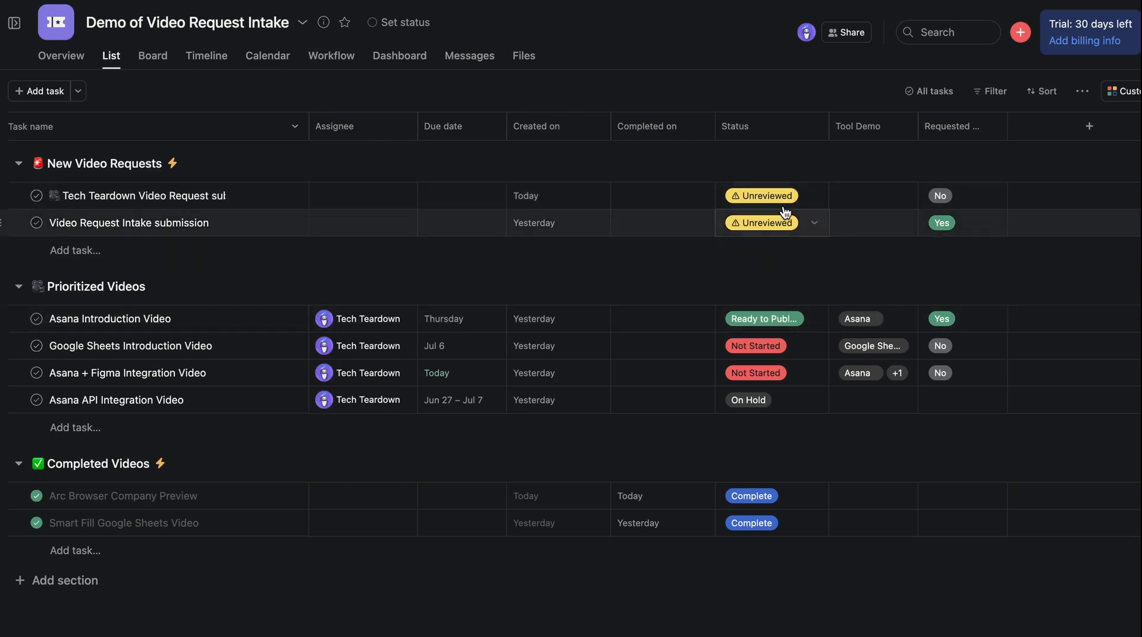
pyautogui.click(817, 198)
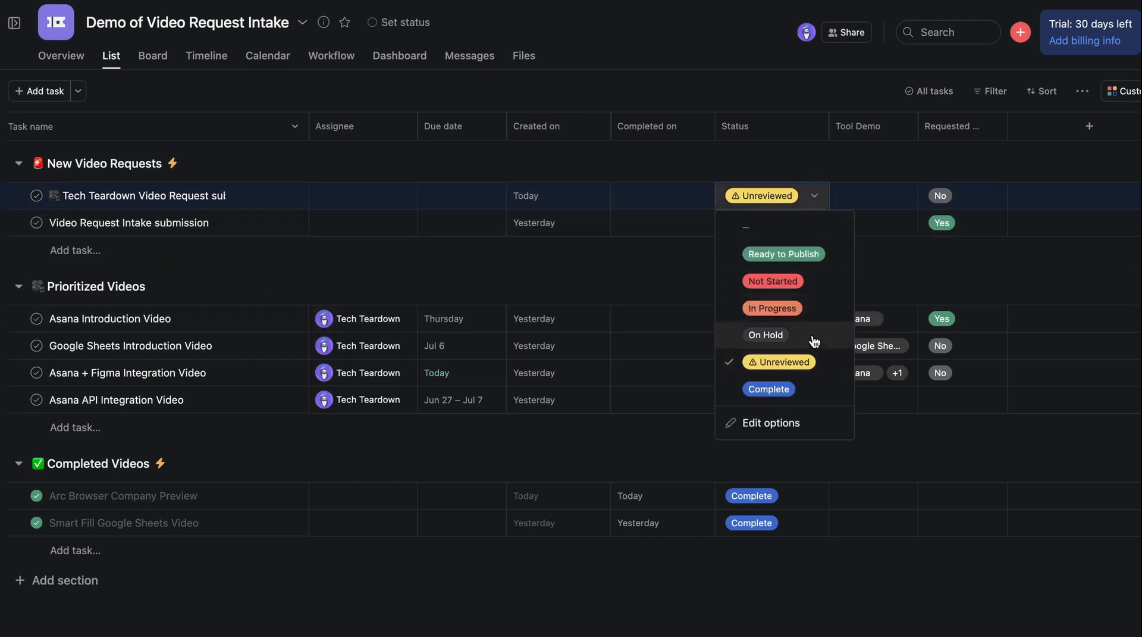
pyautogui.click(762, 65)
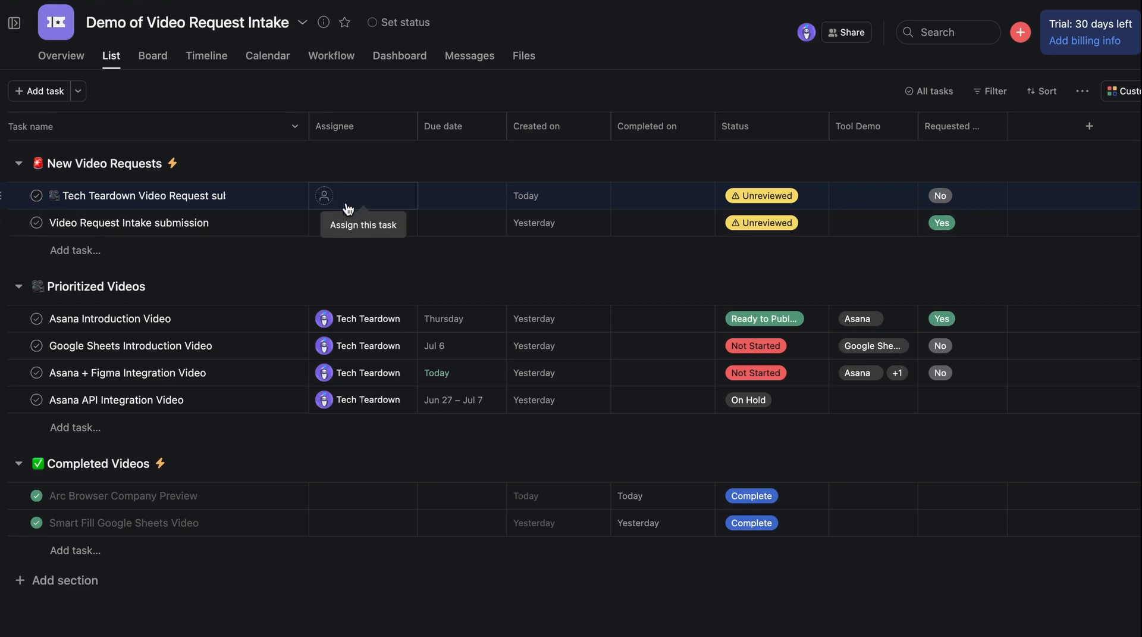
# Collapse and re-expand the Prioritized Videos, New Video Requests and Completed Videos sections.
pyautogui.click(19, 287)
pyautogui.click(19, 165)
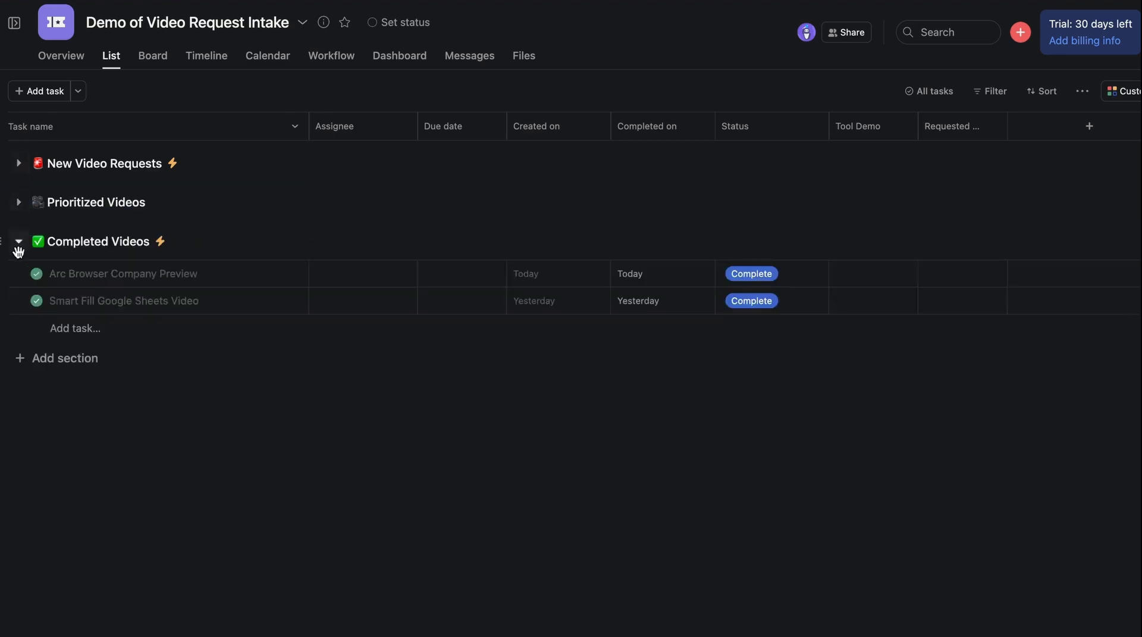
pyautogui.click(19, 242)
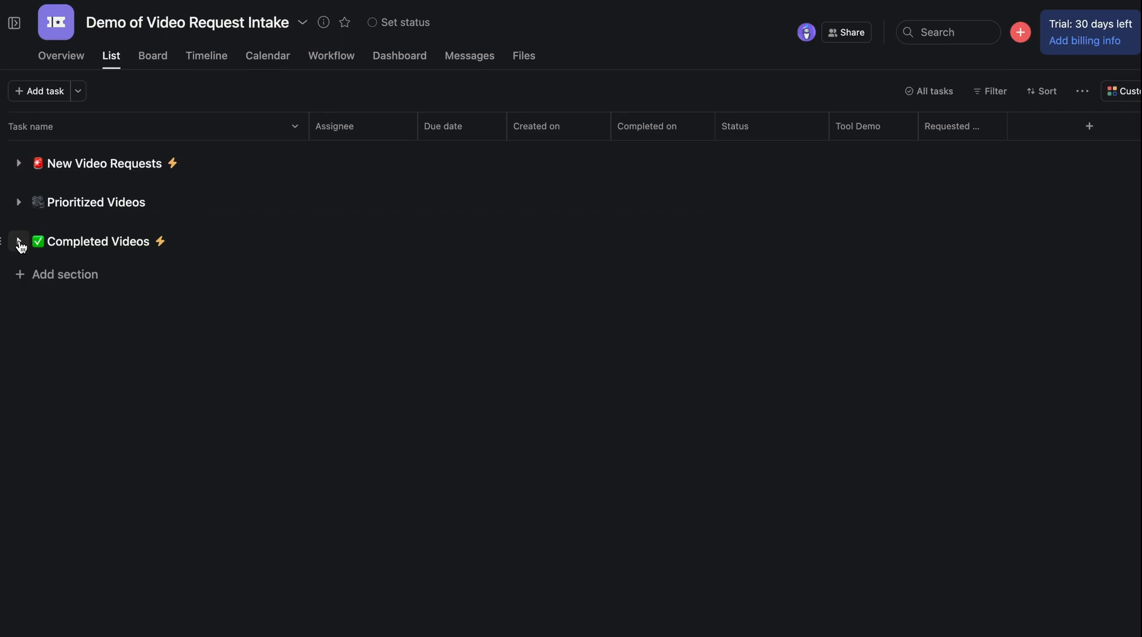
pyautogui.click(19, 242)
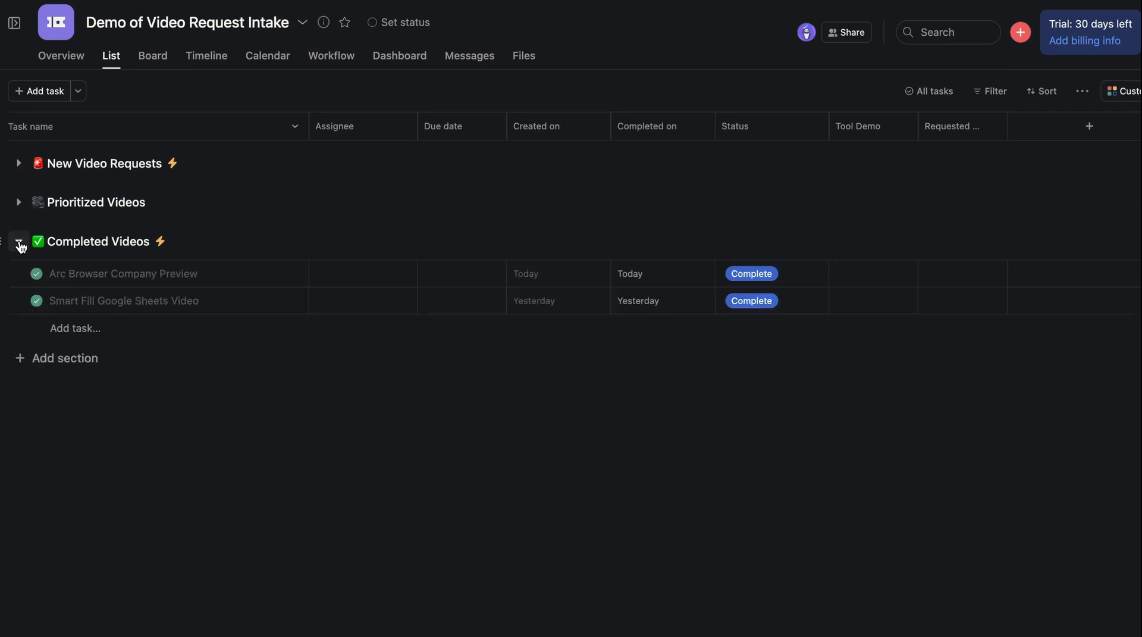
pyautogui.click(18, 203)
pyautogui.click(18, 164)
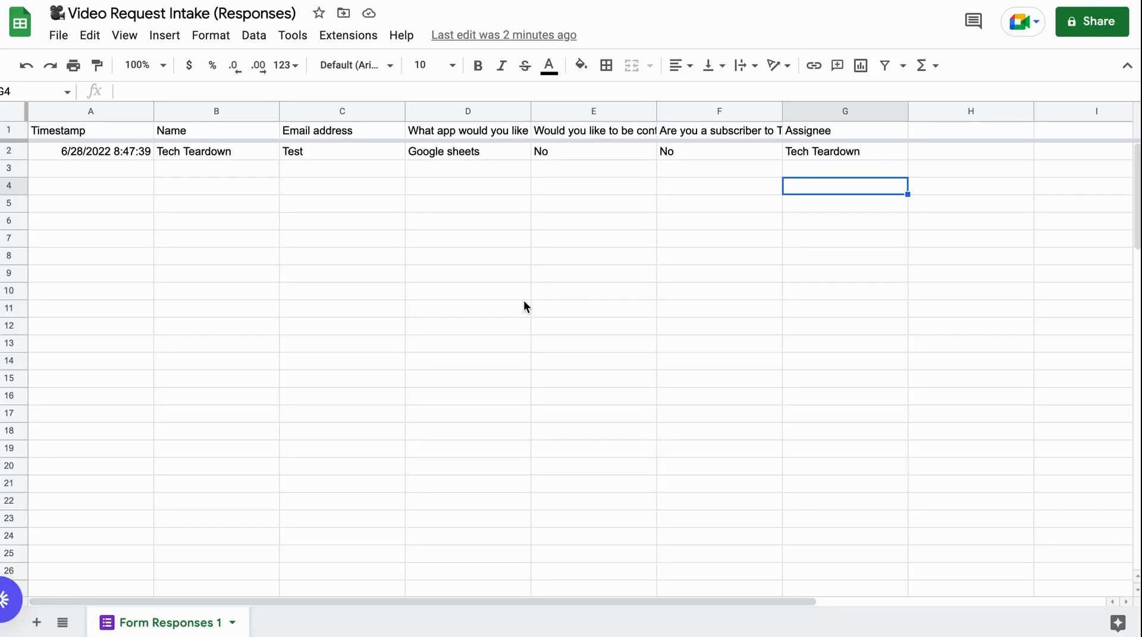
# Bold the response sheet's header cells A1 through F1 with Ctrl+B.
pyautogui.click(523, 306)
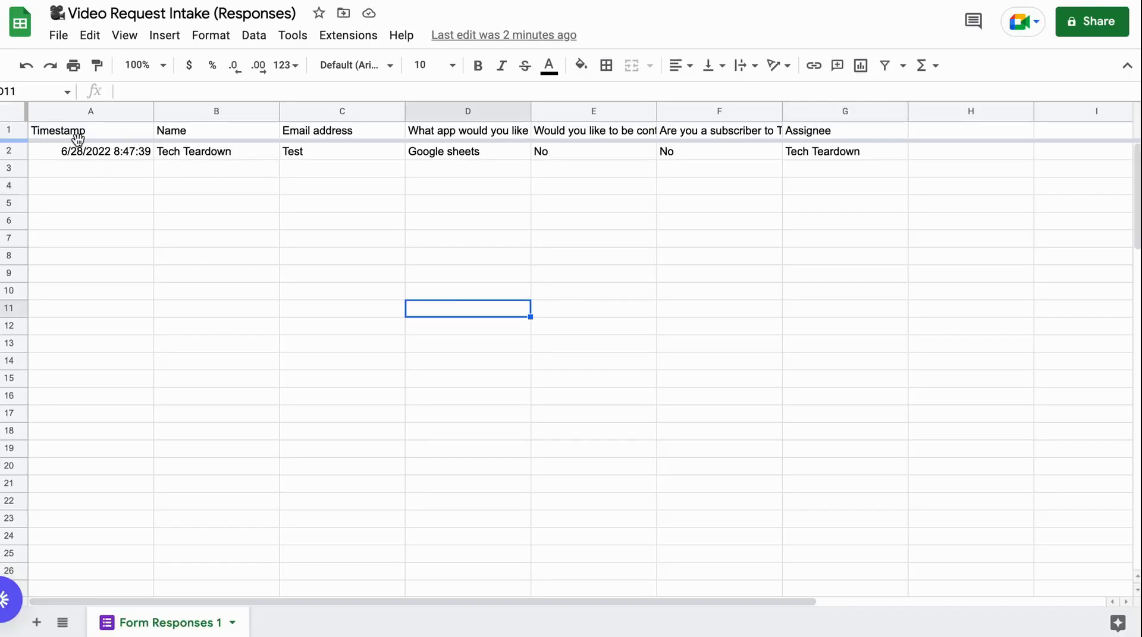
pyautogui.moveTo(80, 129); pyautogui.dragTo(217, 128)
pyautogui.moveTo(517, 128); pyautogui.dragTo(722, 136)
pyautogui.hotkey('ctrl', 'b')
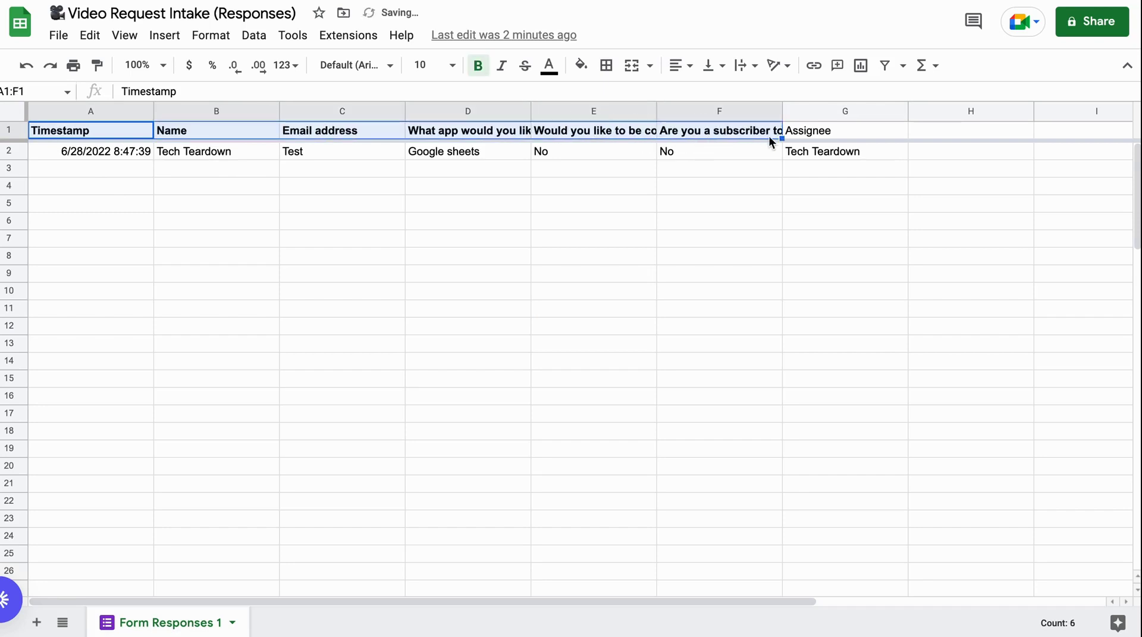
pyautogui.click(341, 256)
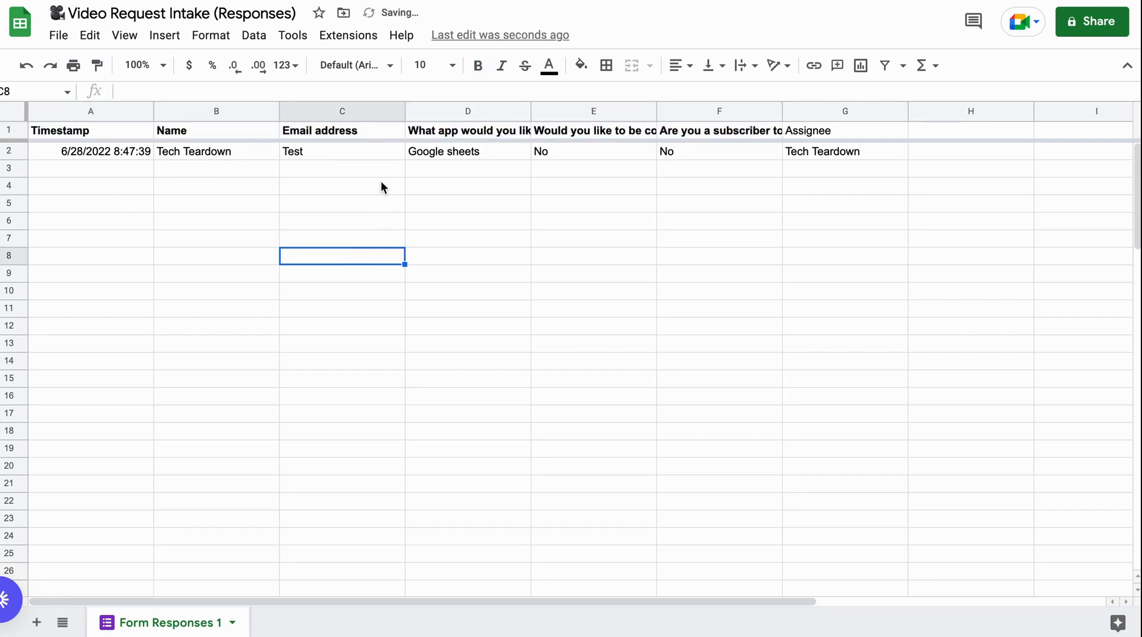
pyautogui.click(583, 154)
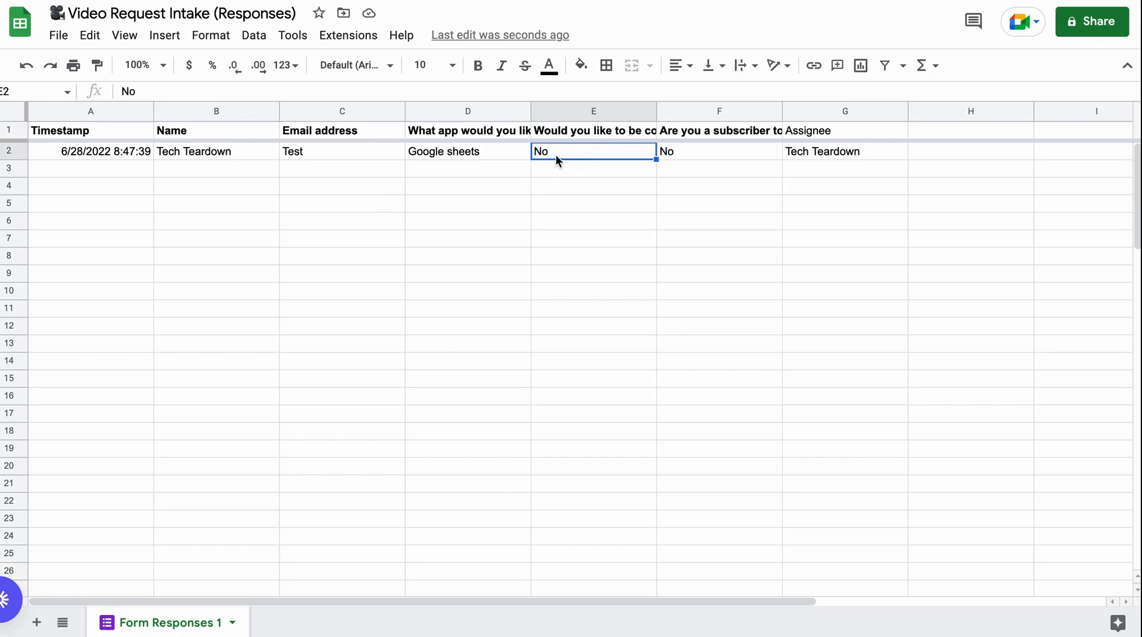
pyautogui.click(580, 188)
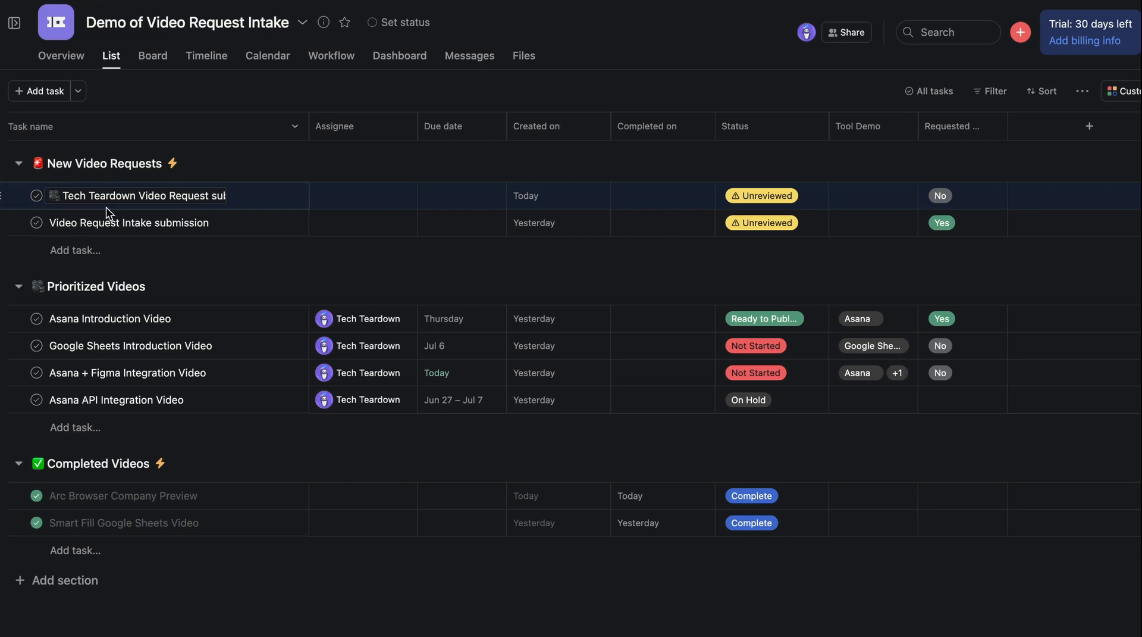
# Open the Tech Teardown Video Request task's details and review its submitted form answers.
pyautogui.click(196, 195)
pyautogui.moveTo(146, 195); pyautogui.dragTo(205, 196)
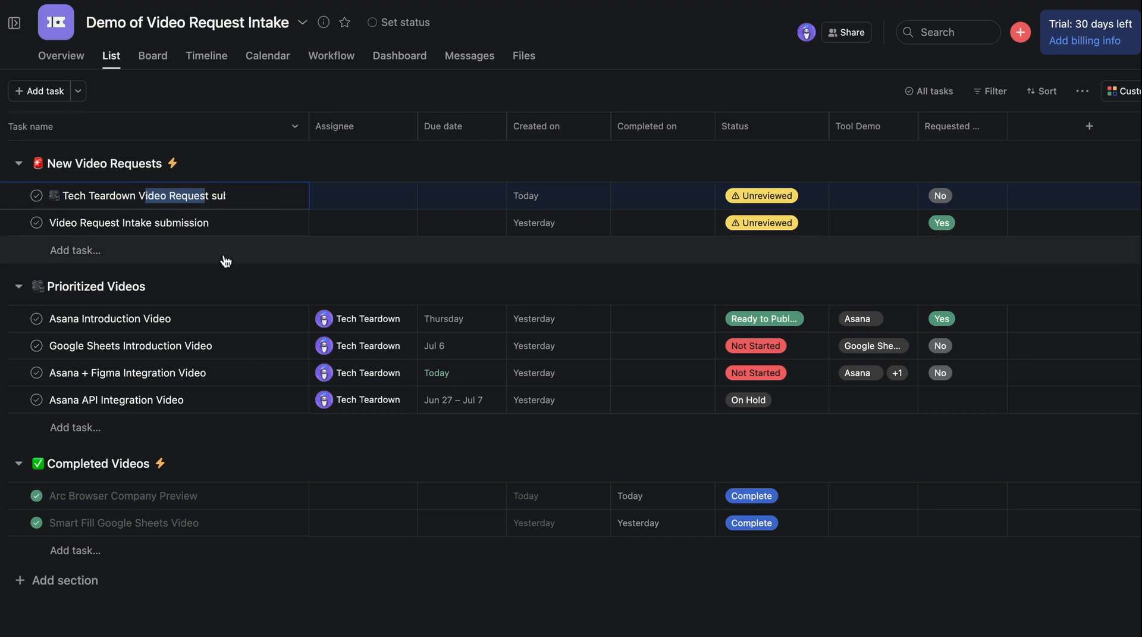
pyautogui.click(291, 196)
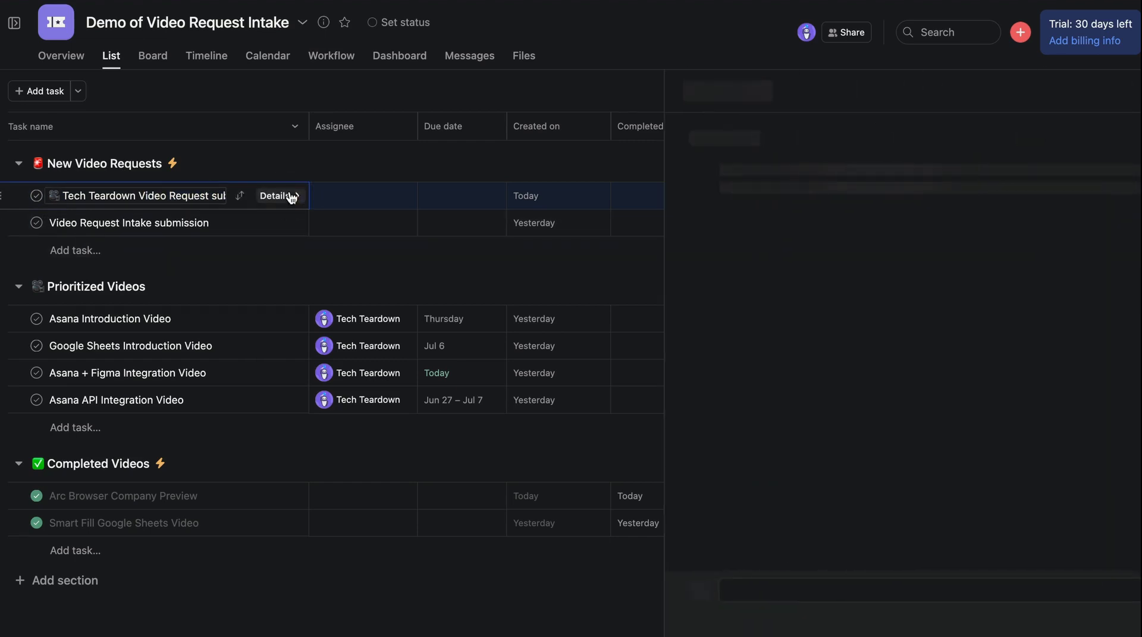
pyautogui.scroll(-5, 887, 298)
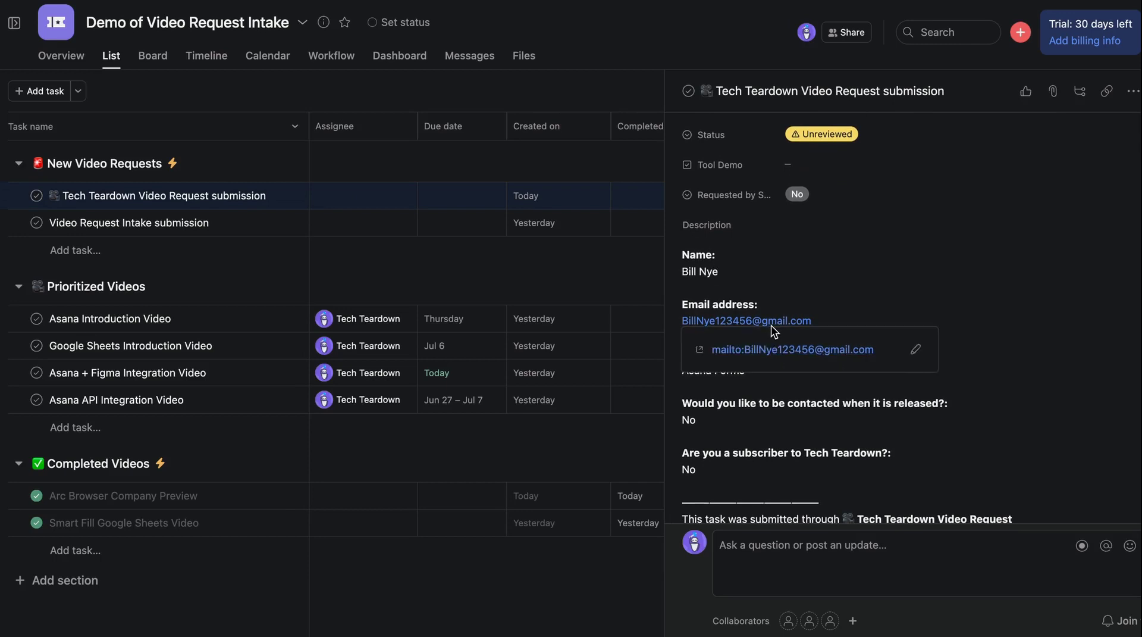
pyautogui.scroll(-1, 790, 281)
pyautogui.scroll(-1, 790, 281)
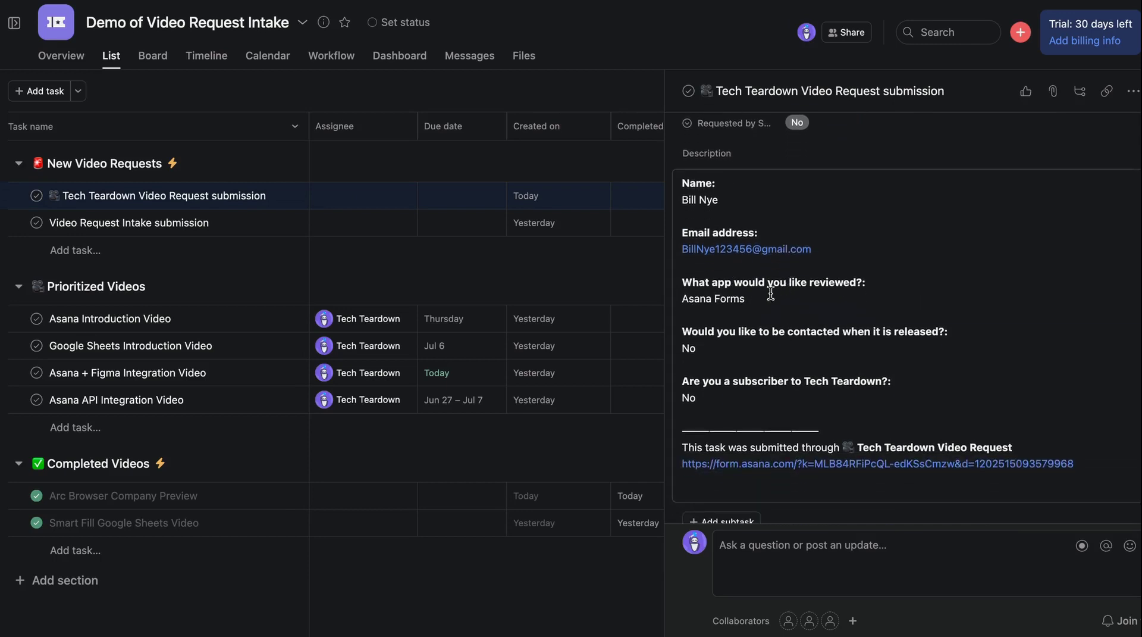
pyautogui.scroll(1, 792, 331)
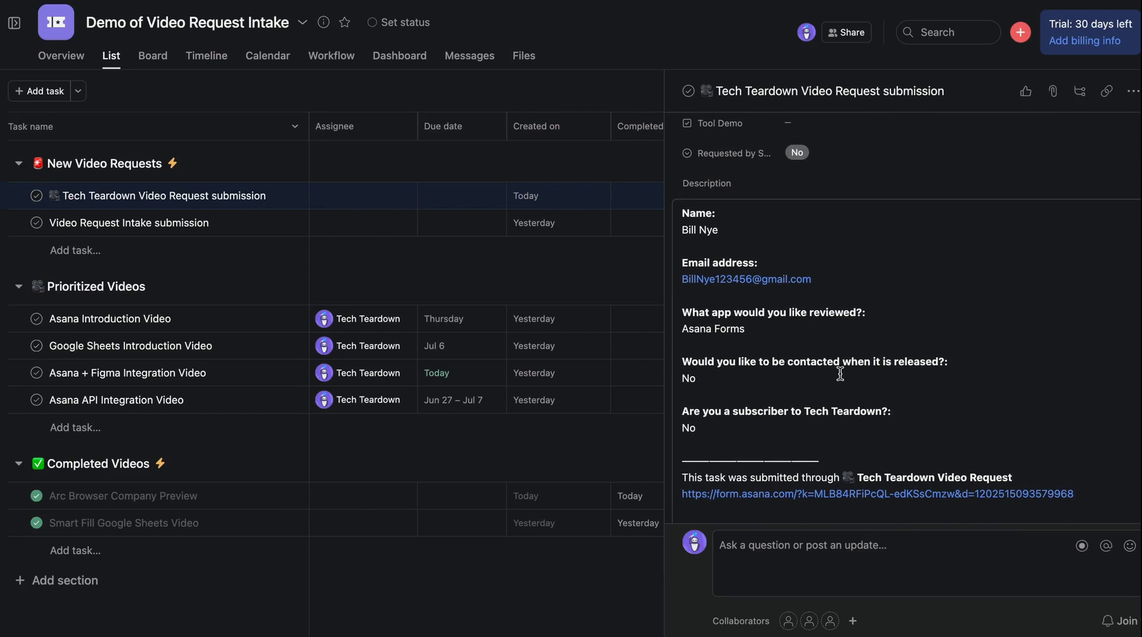
pyautogui.scroll(4, 841, 373)
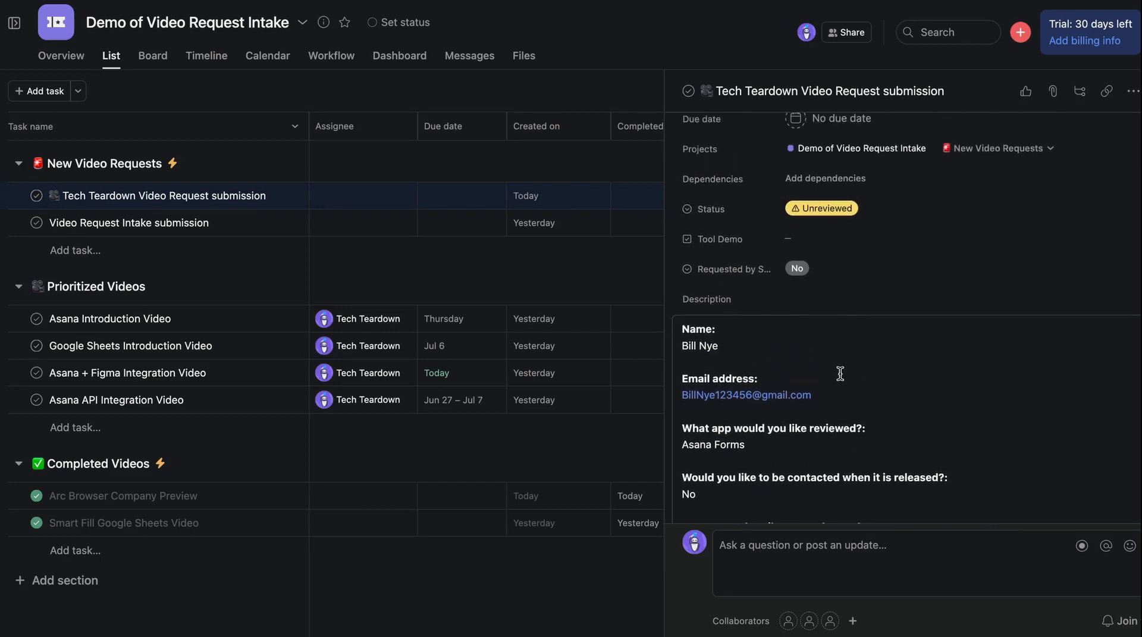
pyautogui.scroll(2, 840, 373)
pyautogui.scroll(-2, 852, 390)
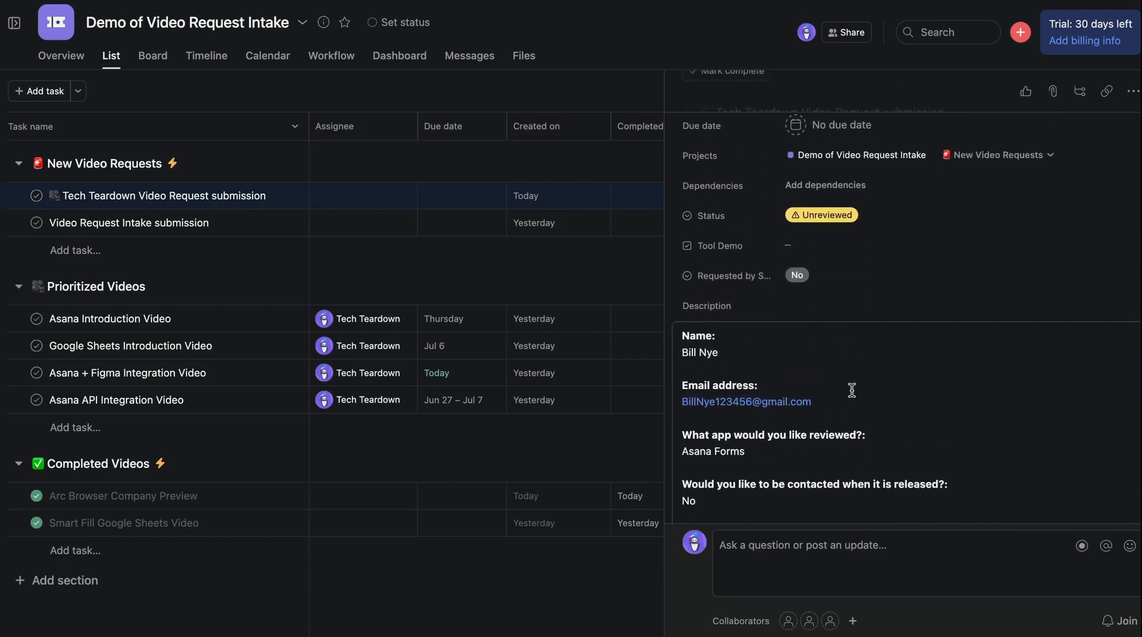
pyautogui.scroll(-6, 852, 390)
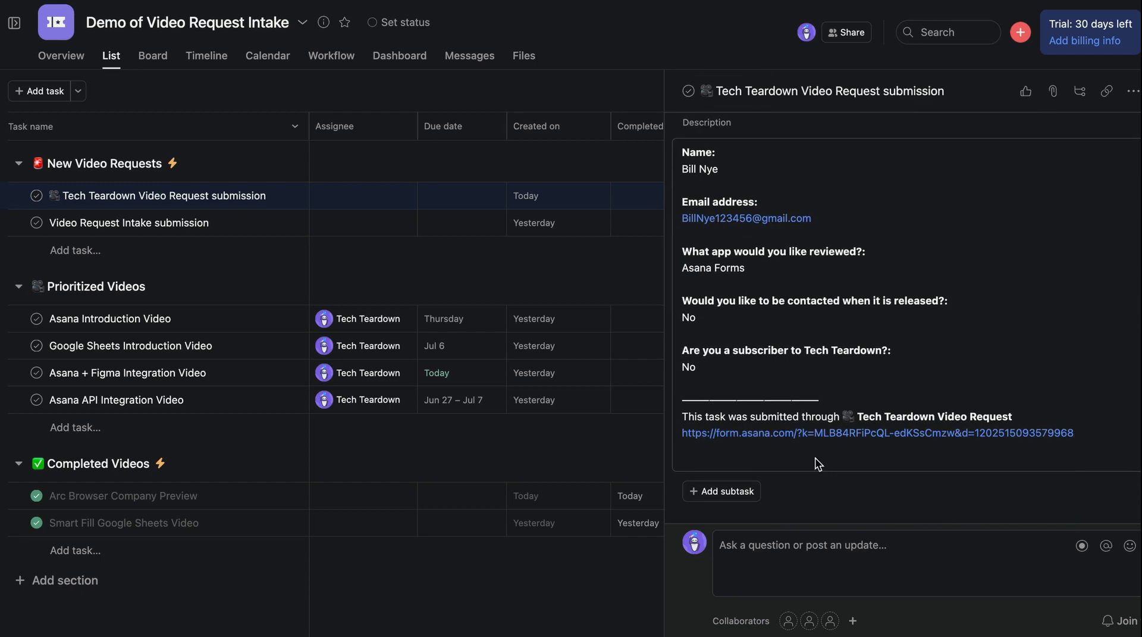
# Comment 'Need to review this request' and add subtask 'Need to email submitter for more details'.
pyautogui.scroll(-3, 815, 457)
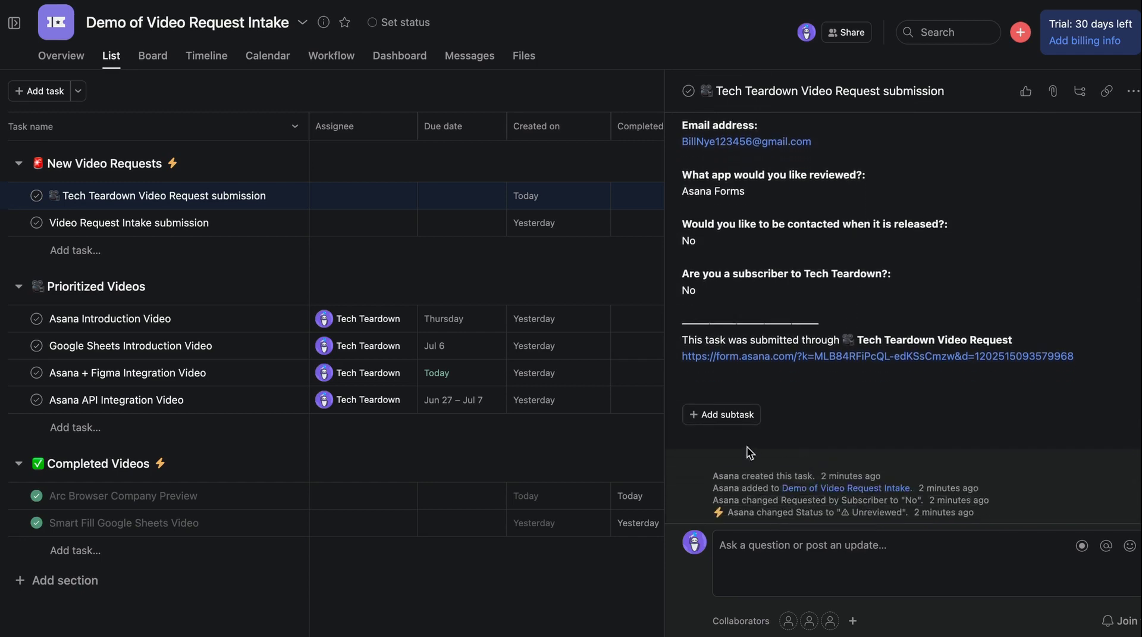
pyautogui.click(764, 547)
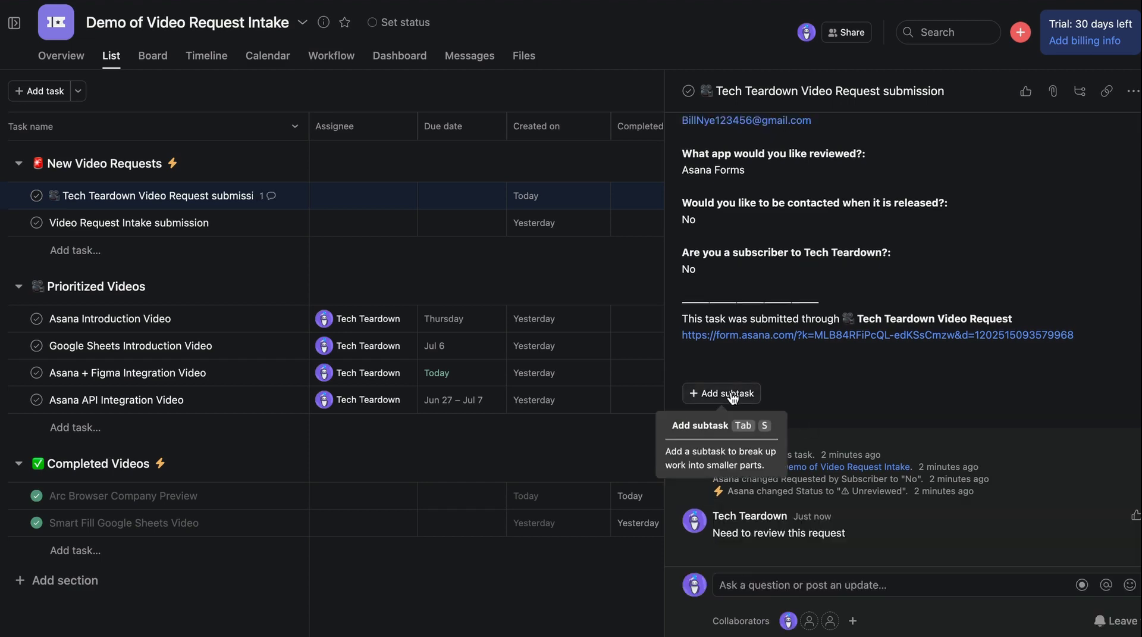
pyautogui.click(733, 397)
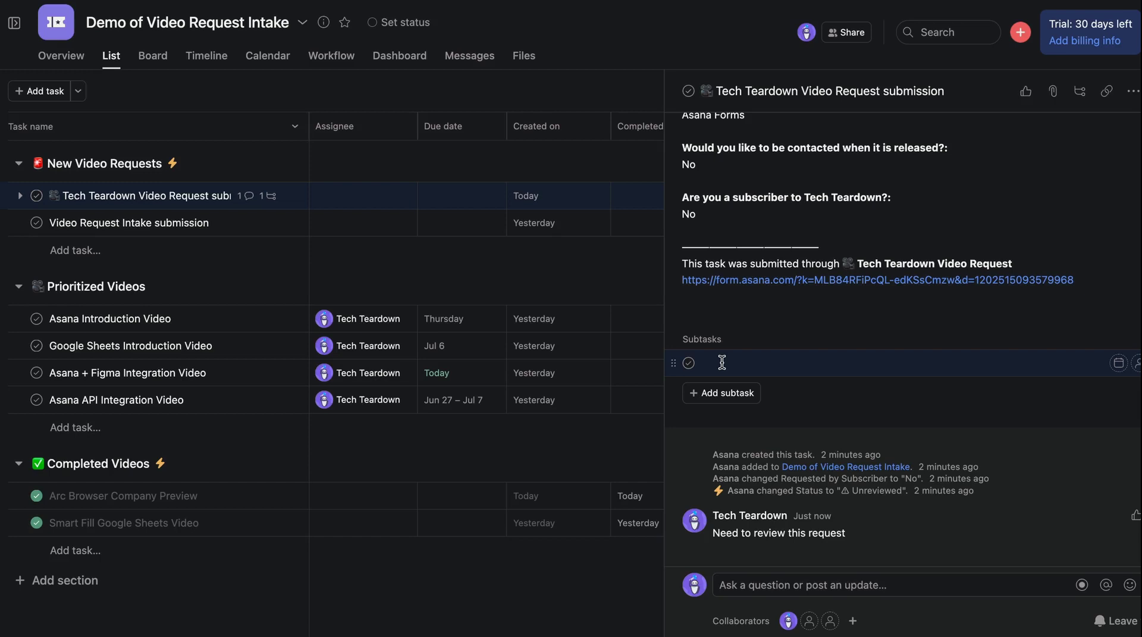
pyautogui.write('Need to email submitter for more')
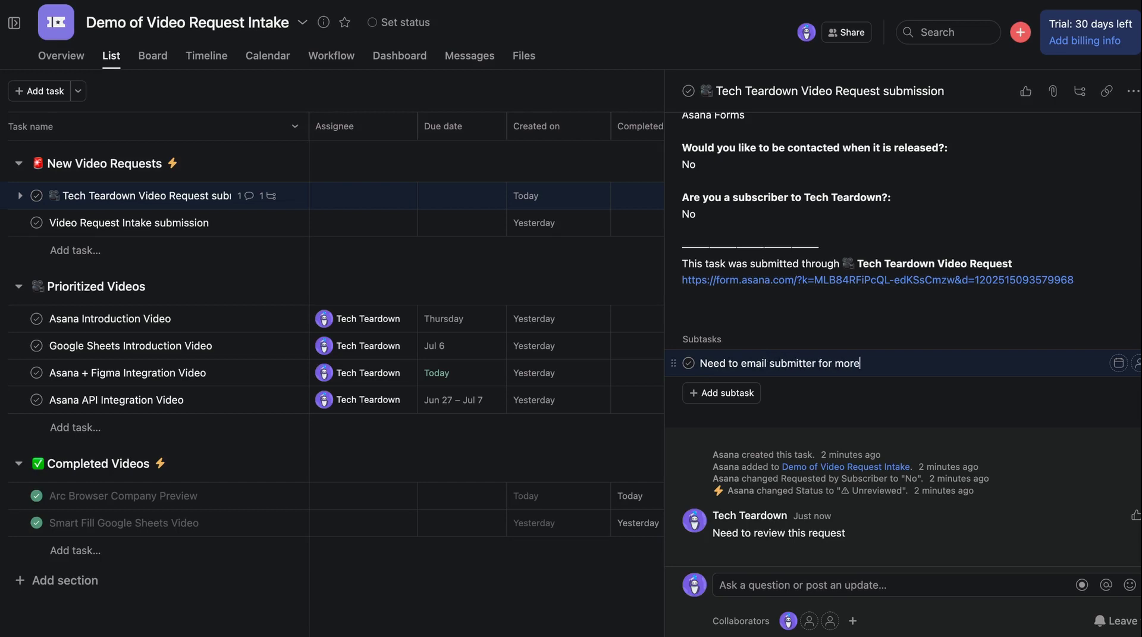
pyautogui.press('Return')
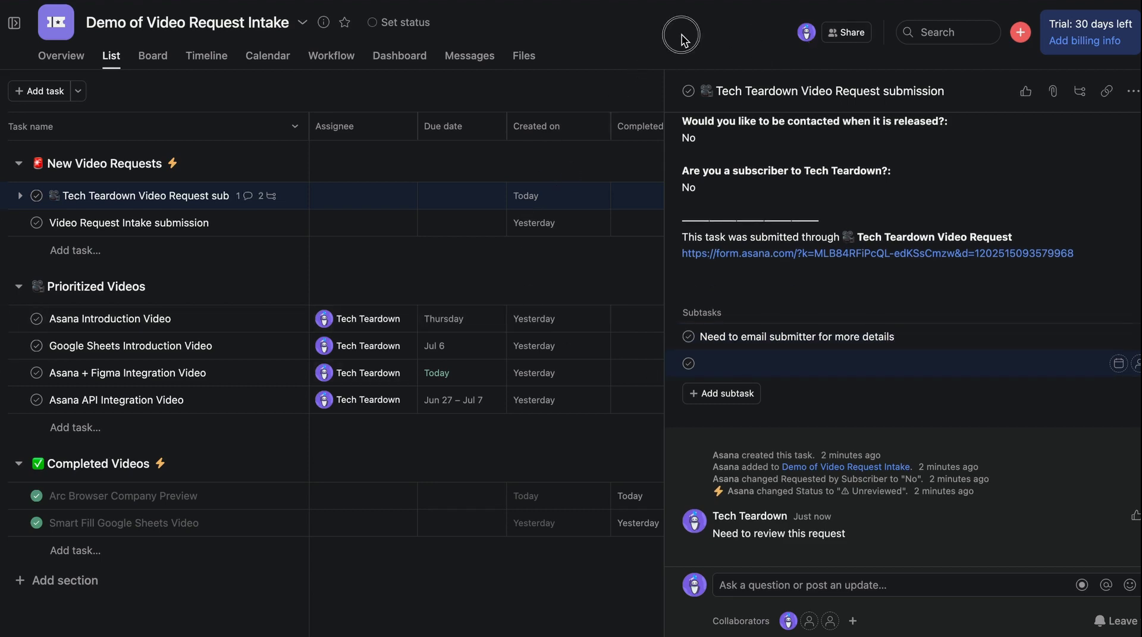
pyautogui.press('Escape')
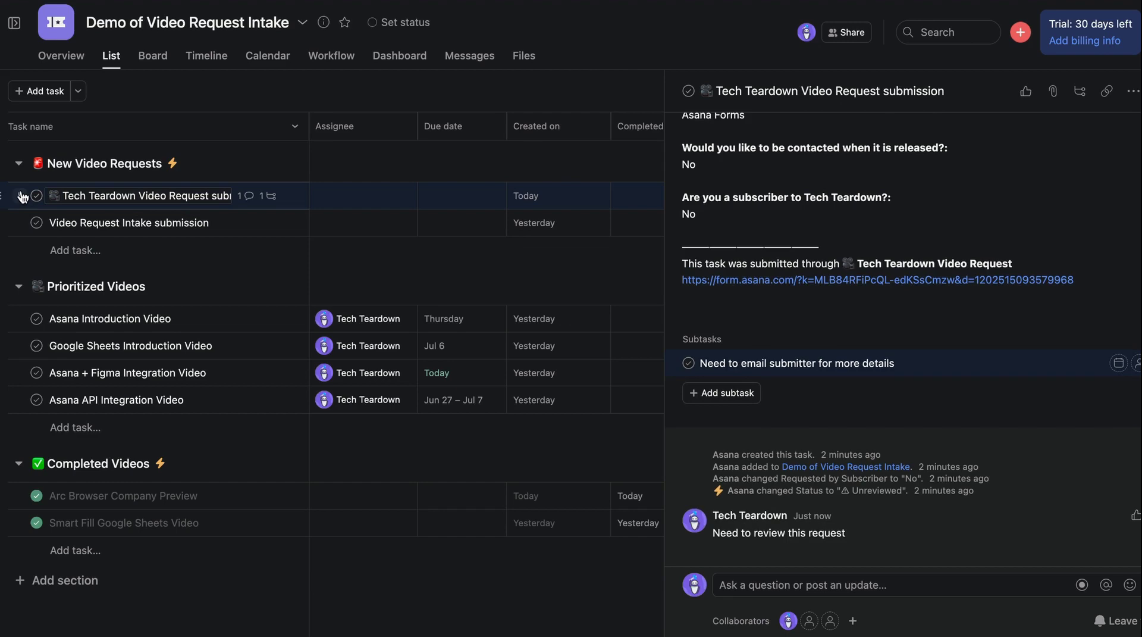
pyautogui.click(20, 195)
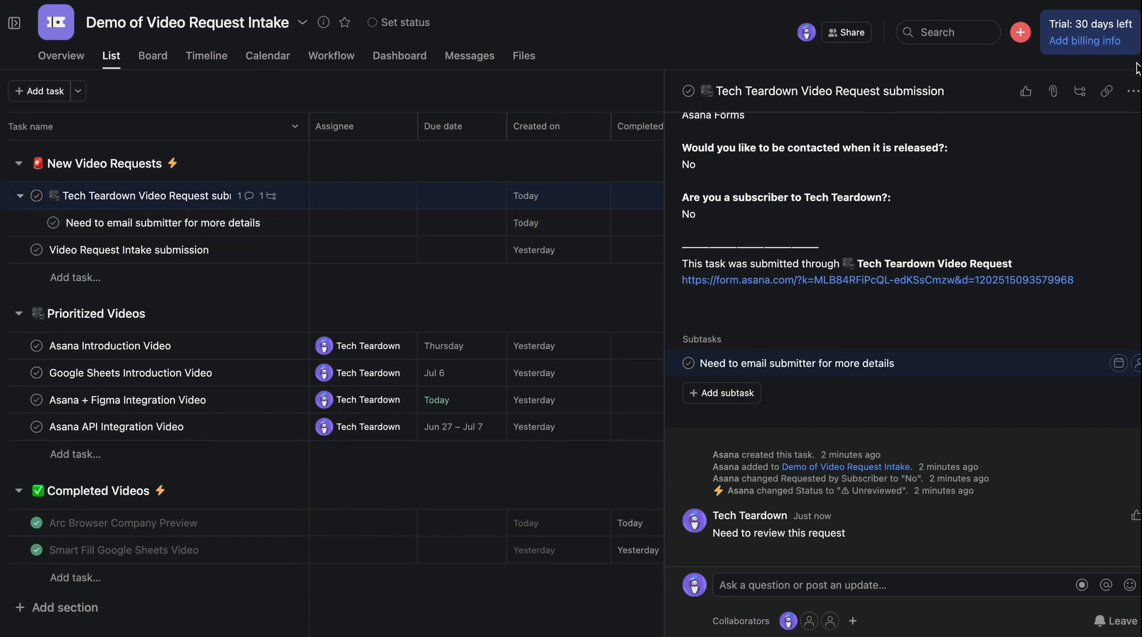
pyautogui.press('Escape')
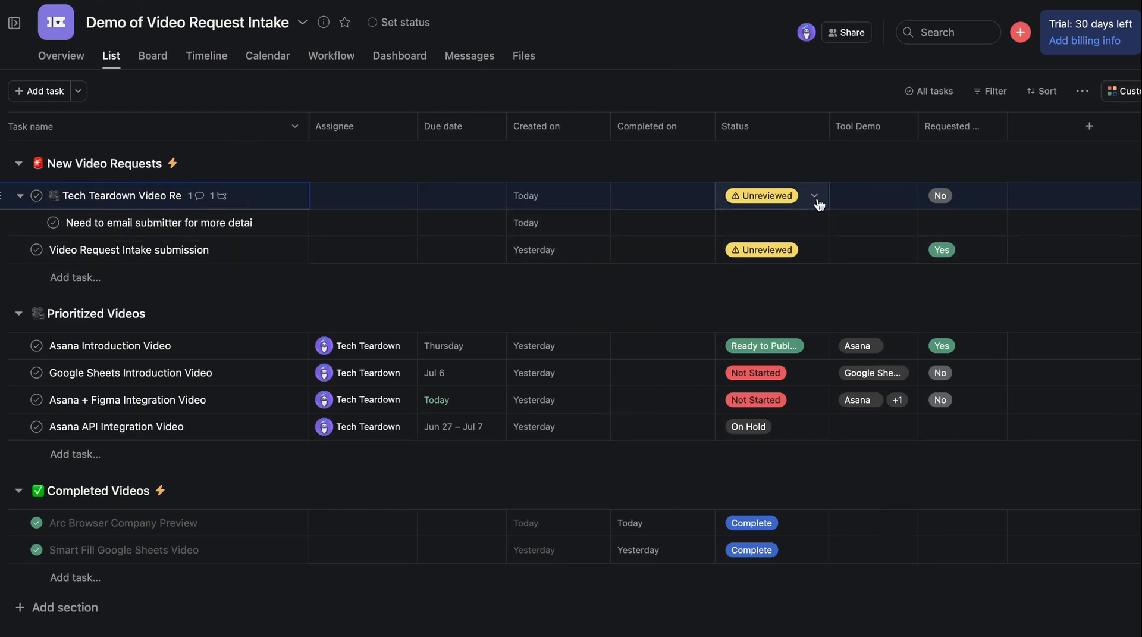
# Mark the request task In Progress and move it to the top of Prioritized Videos.
pyautogui.click(816, 199)
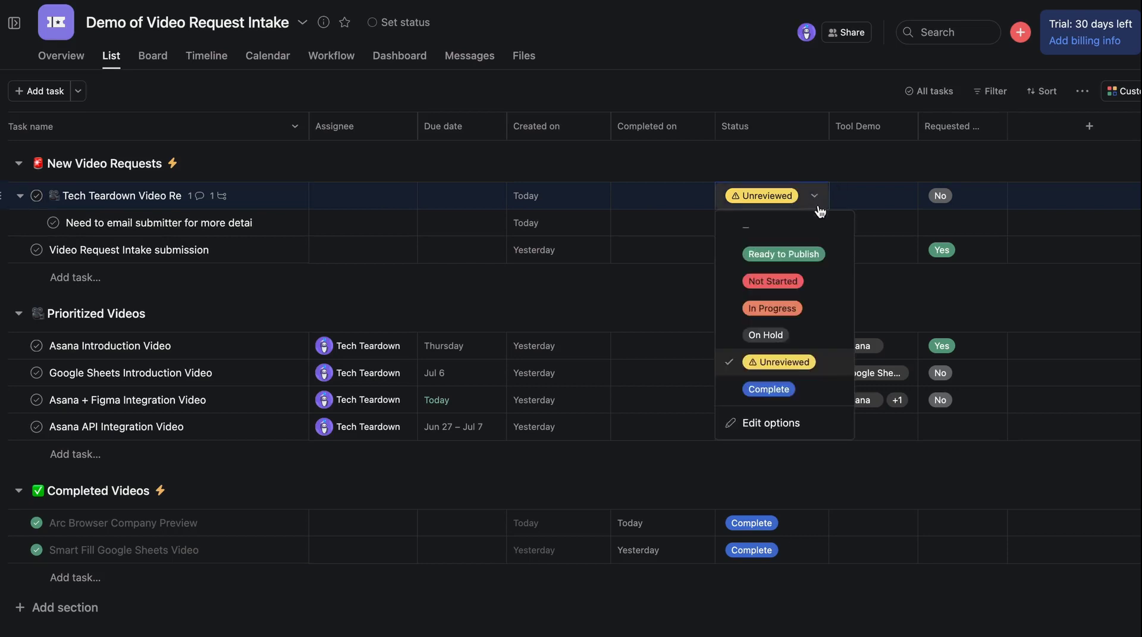
pyautogui.click(773, 307)
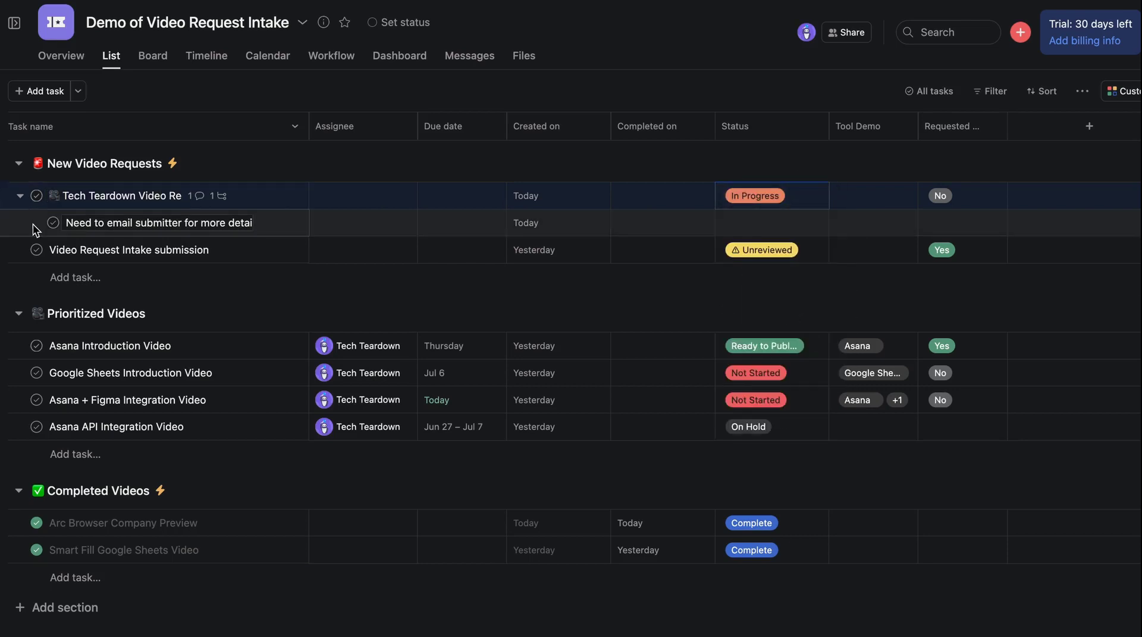
pyautogui.moveTo(6, 213); pyautogui.dragTo(50, 333)
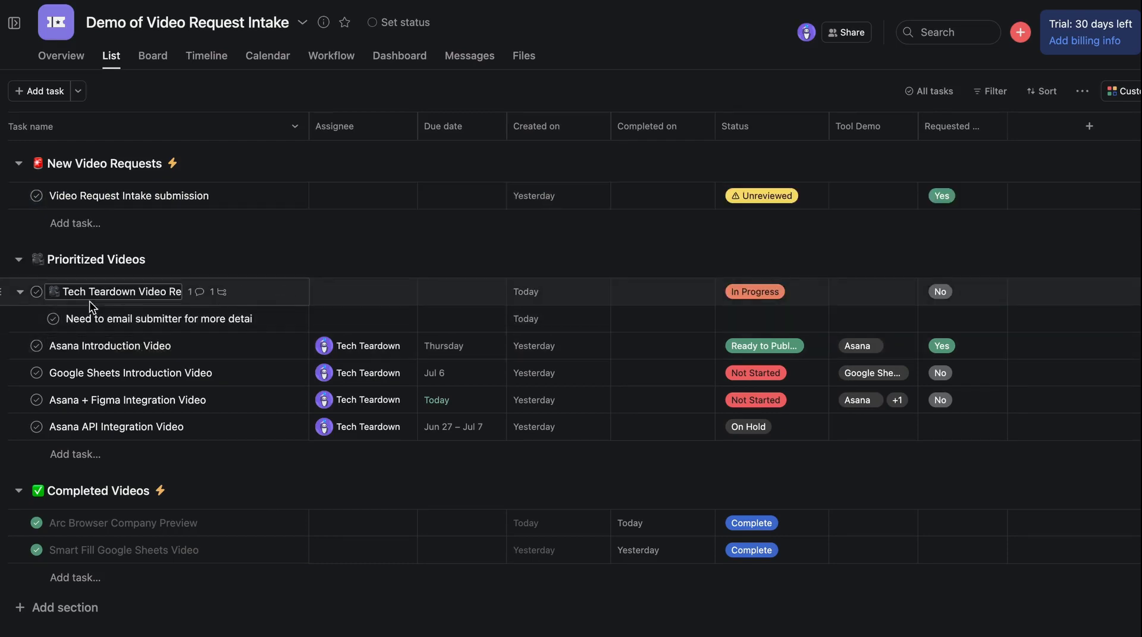
pyautogui.click(20, 291)
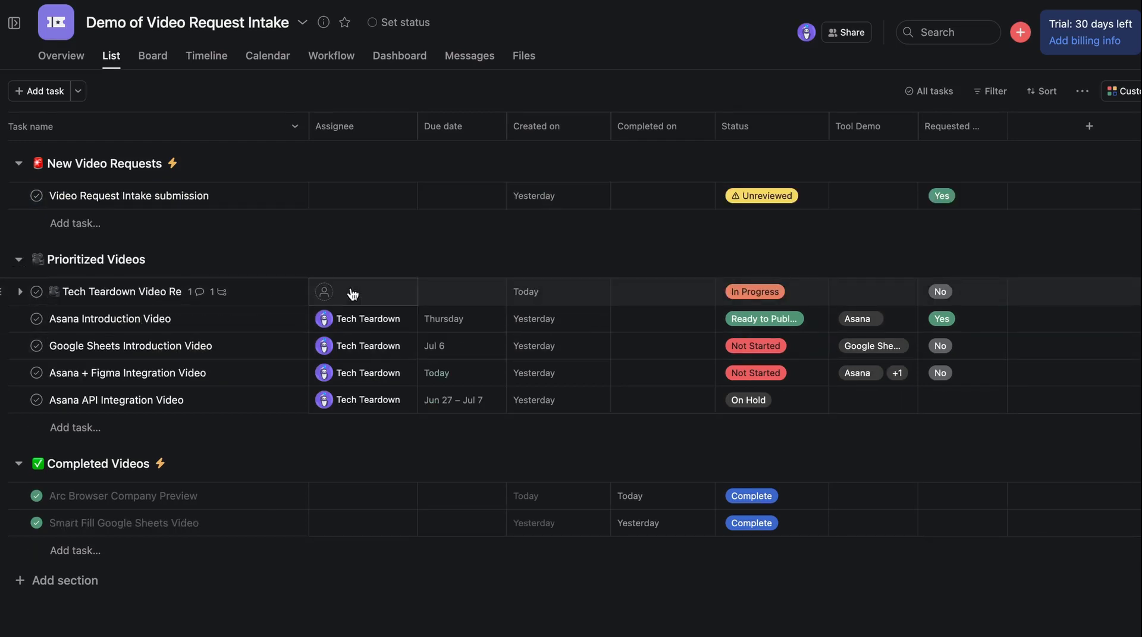
# Set the request task's due date to Thursday, 06/30/22.
pyautogui.click(479, 287)
pyautogui.click(561, 501)
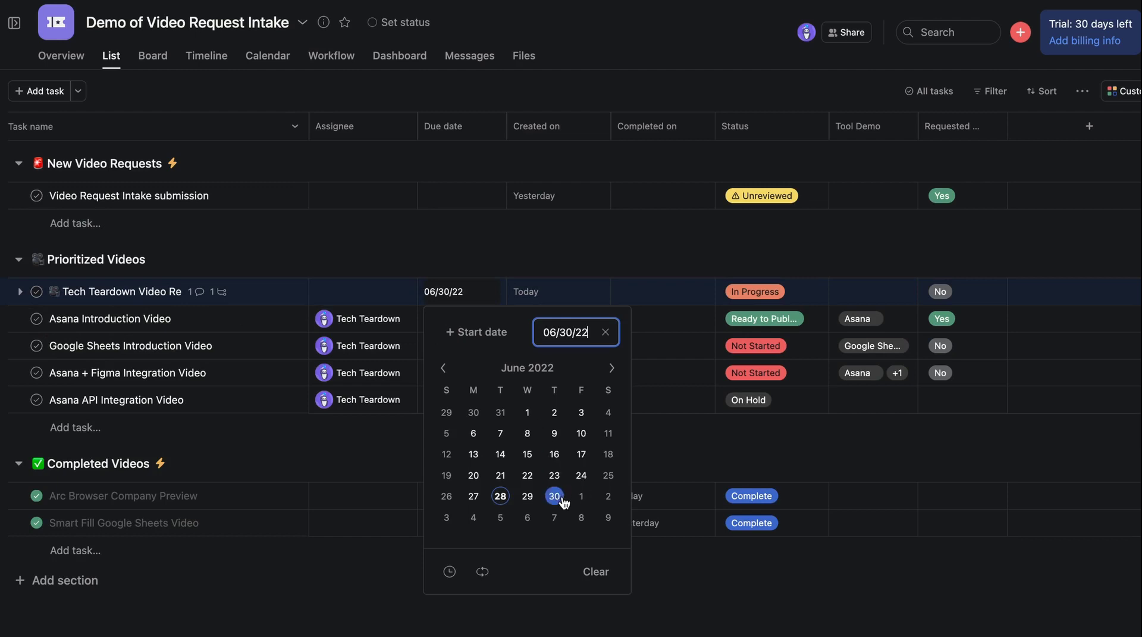
pyautogui.click(582, 238)
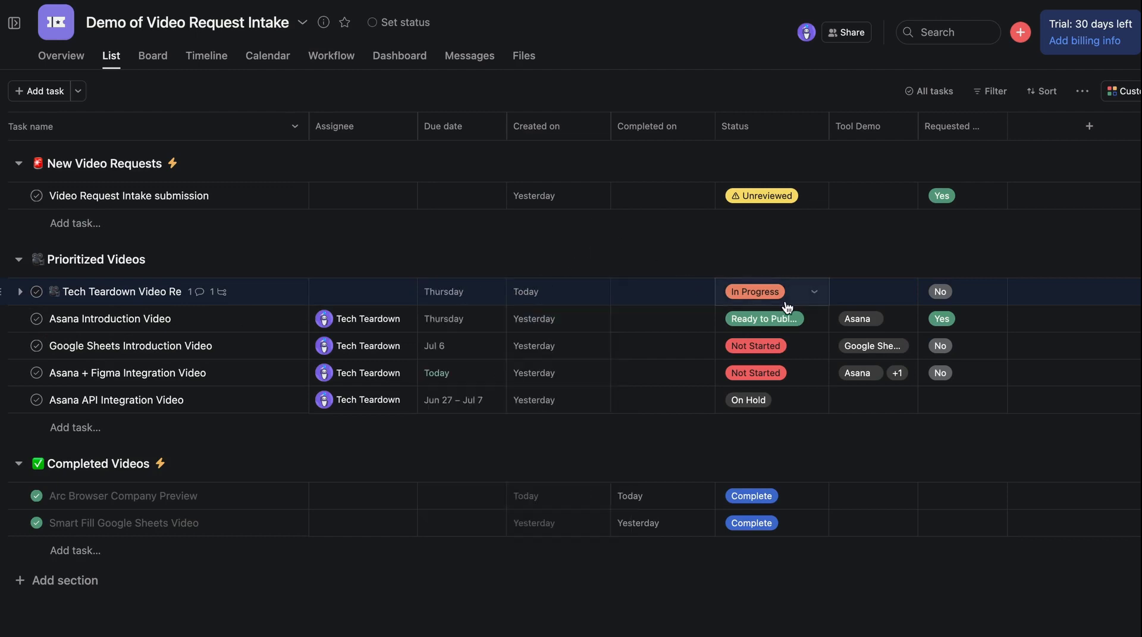
pyautogui.click(889, 292)
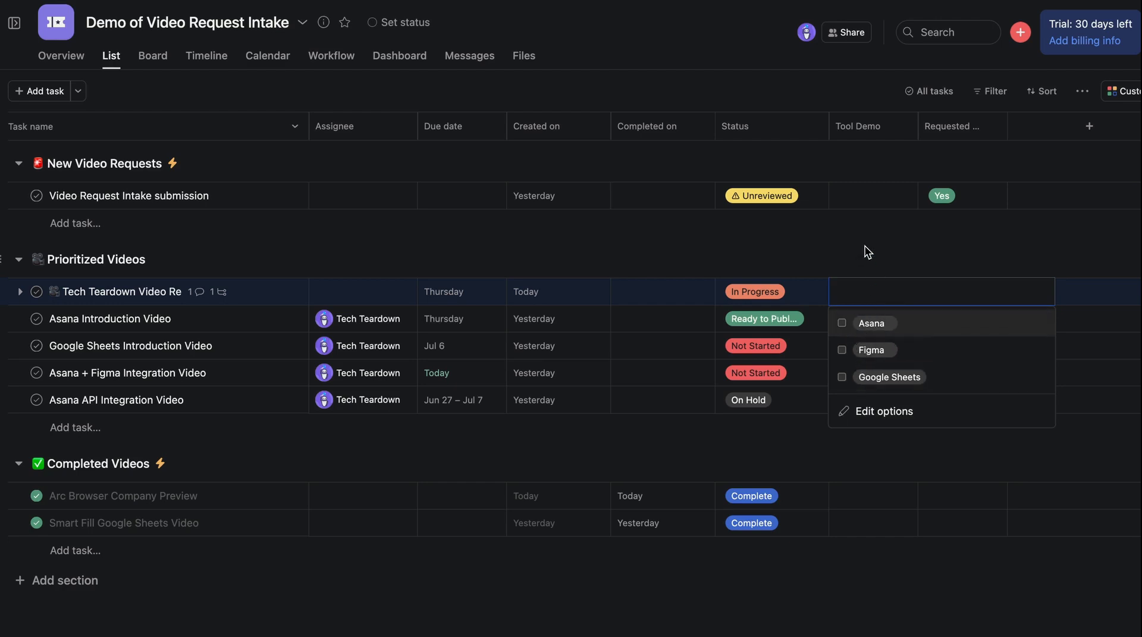
# View the Tool Demo field options (Asana, Figma, Google Sheets) and close the editor.
pyautogui.click(883, 416)
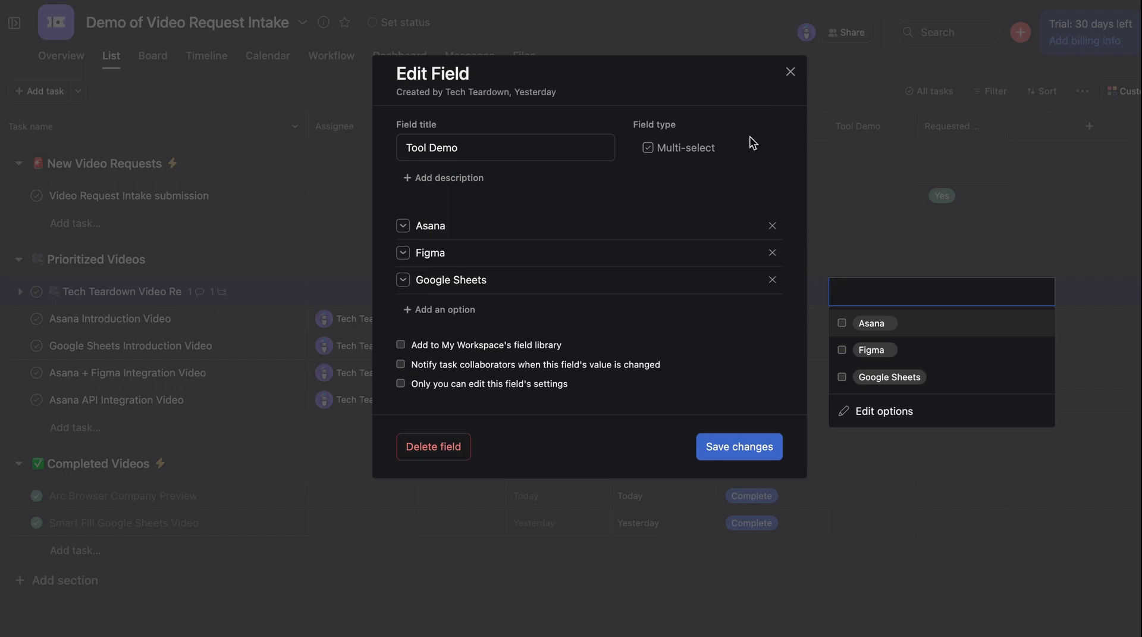
pyautogui.click(790, 72)
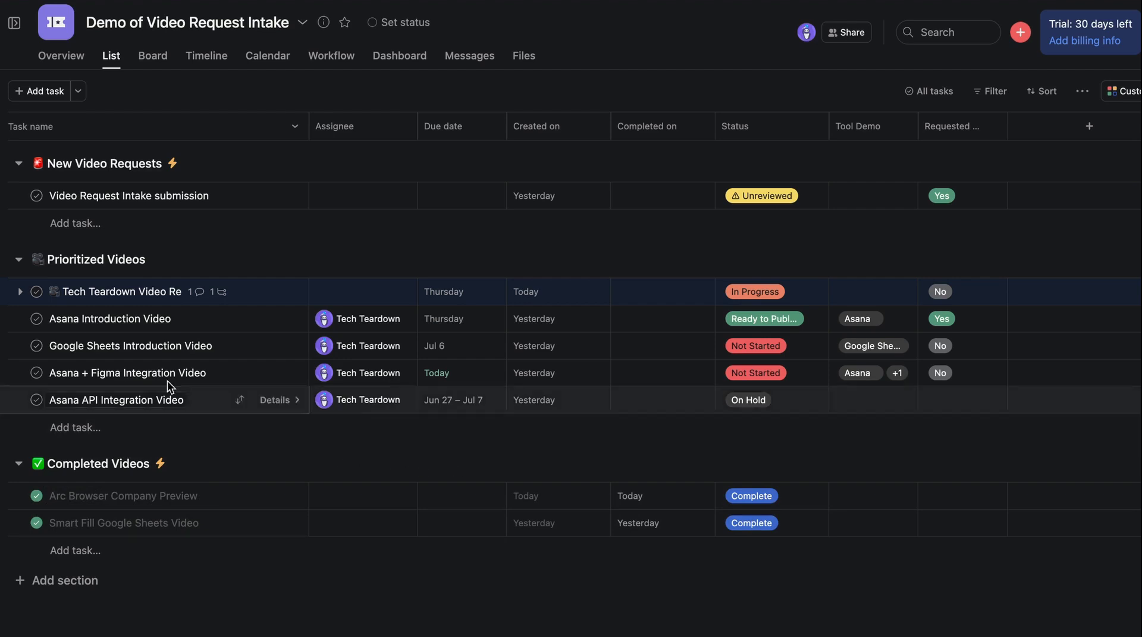
# Mark Asana Introduction Video complete, then view the Customize panel's Apps and Forms sections.
pyautogui.click(36, 321)
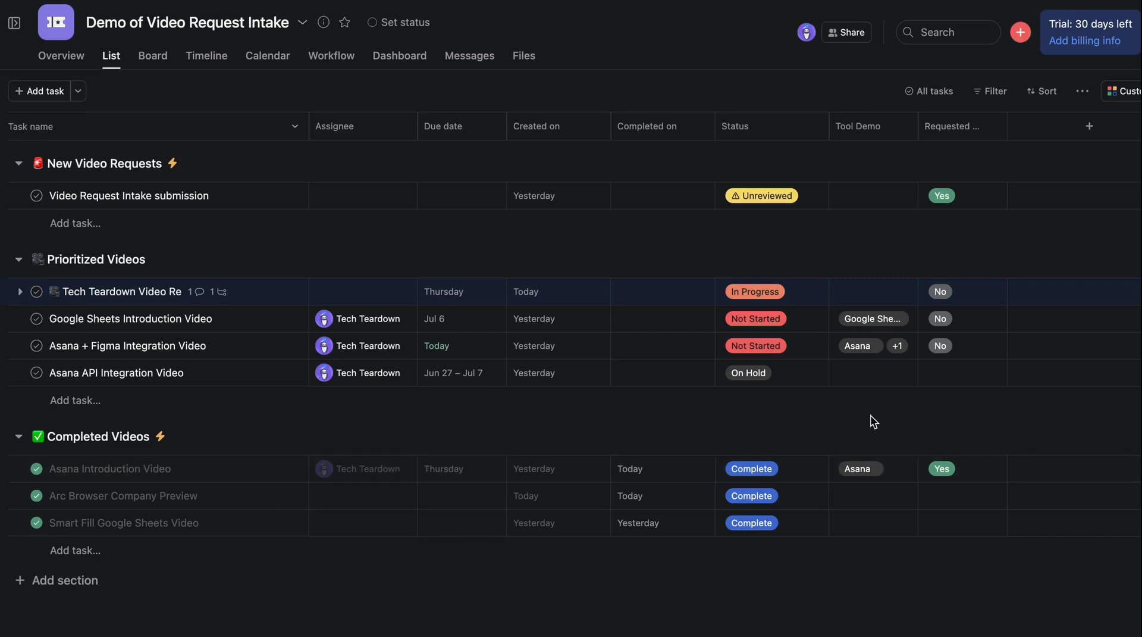
pyautogui.click(1125, 91)
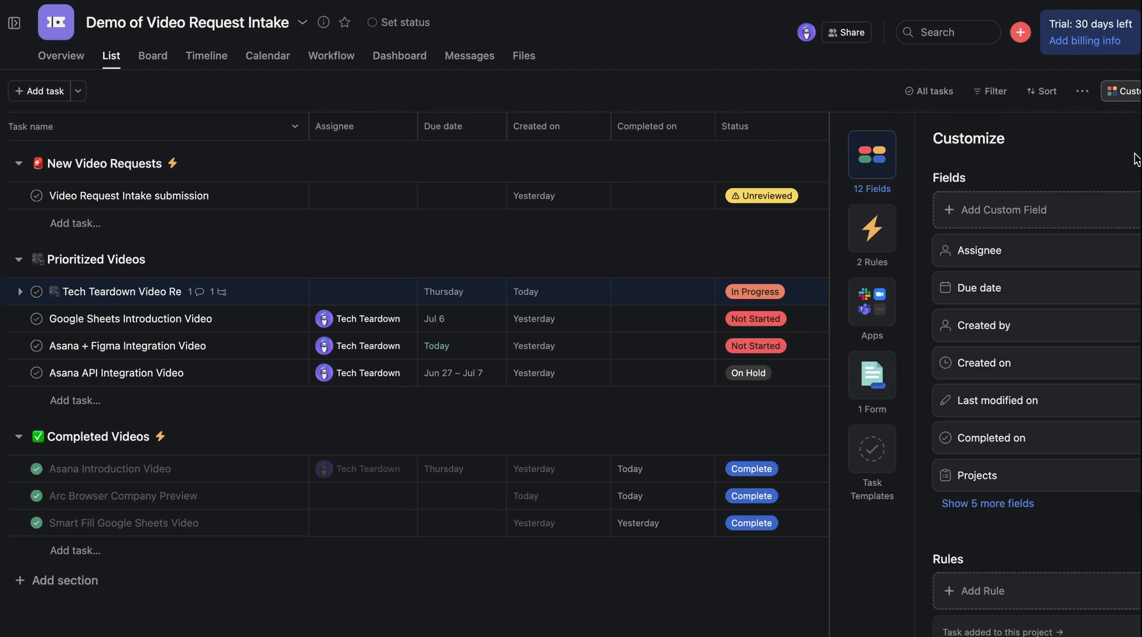
pyautogui.scroll(-3, 1045, 345)
pyautogui.scroll(-10, 1046, 347)
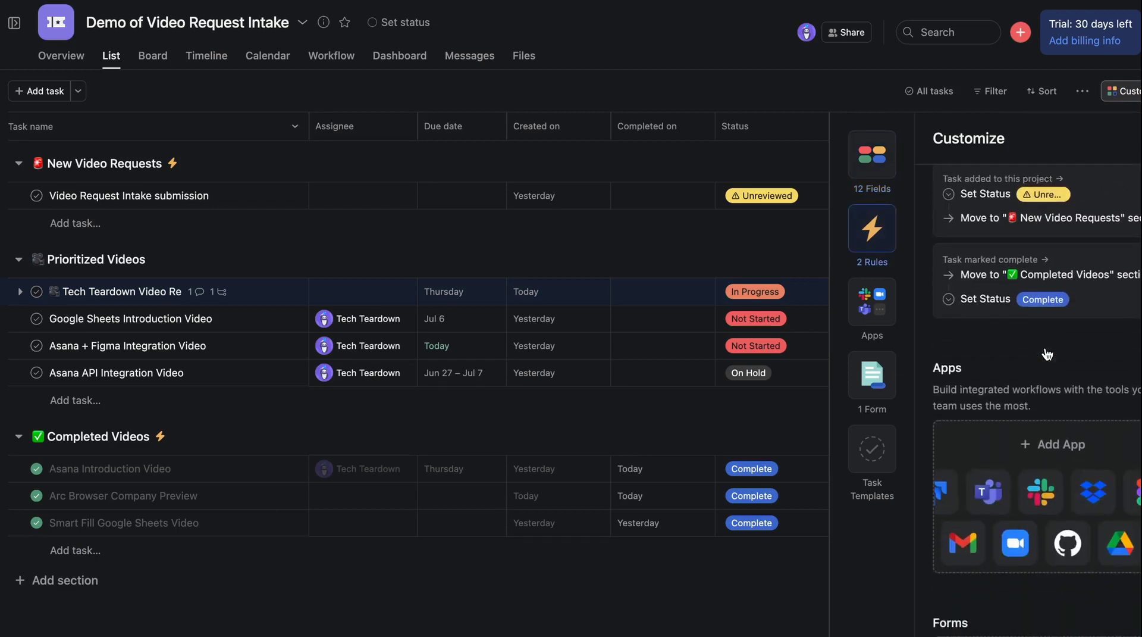
pyautogui.scroll(3, 1047, 354)
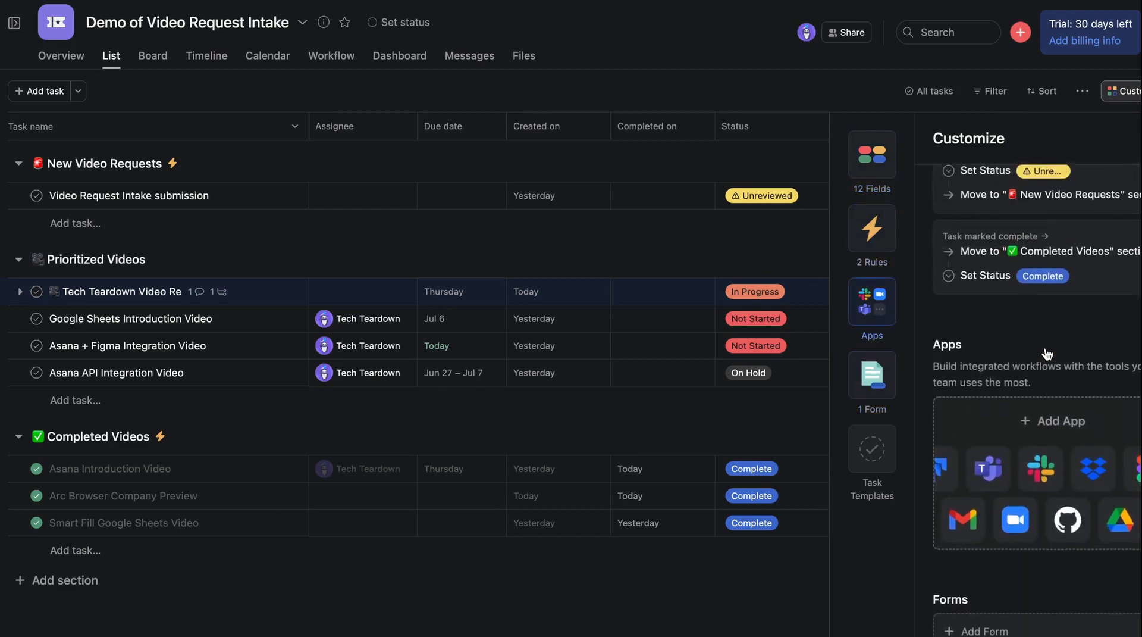
pyautogui.scroll(-3, 1046, 349)
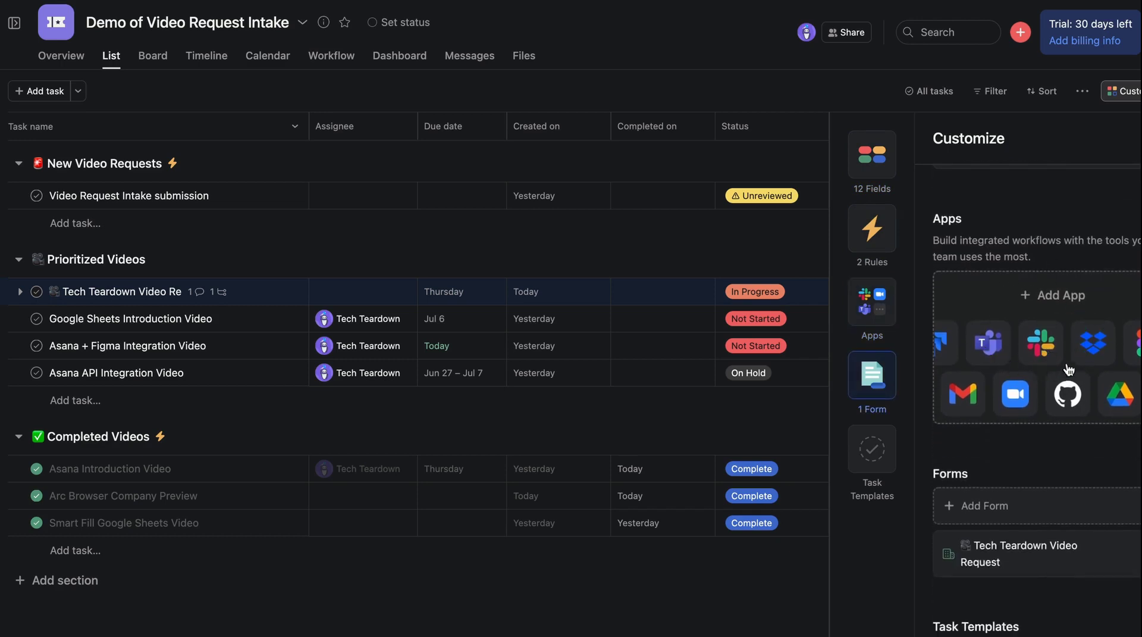
pyautogui.click(1062, 295)
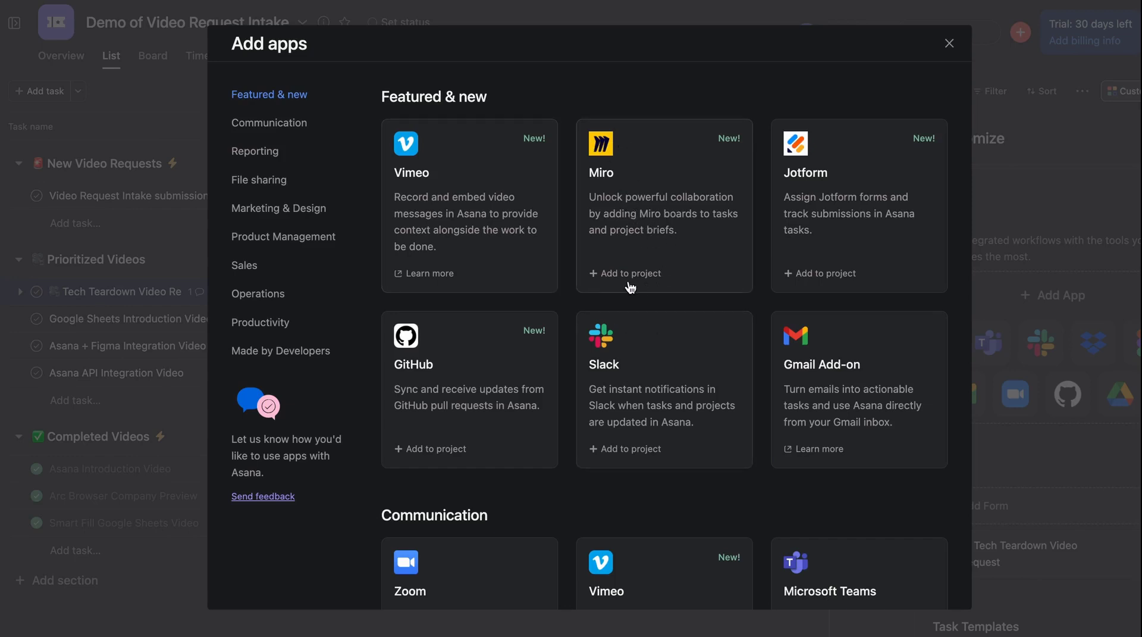
pyautogui.scroll(-2, 630, 288)
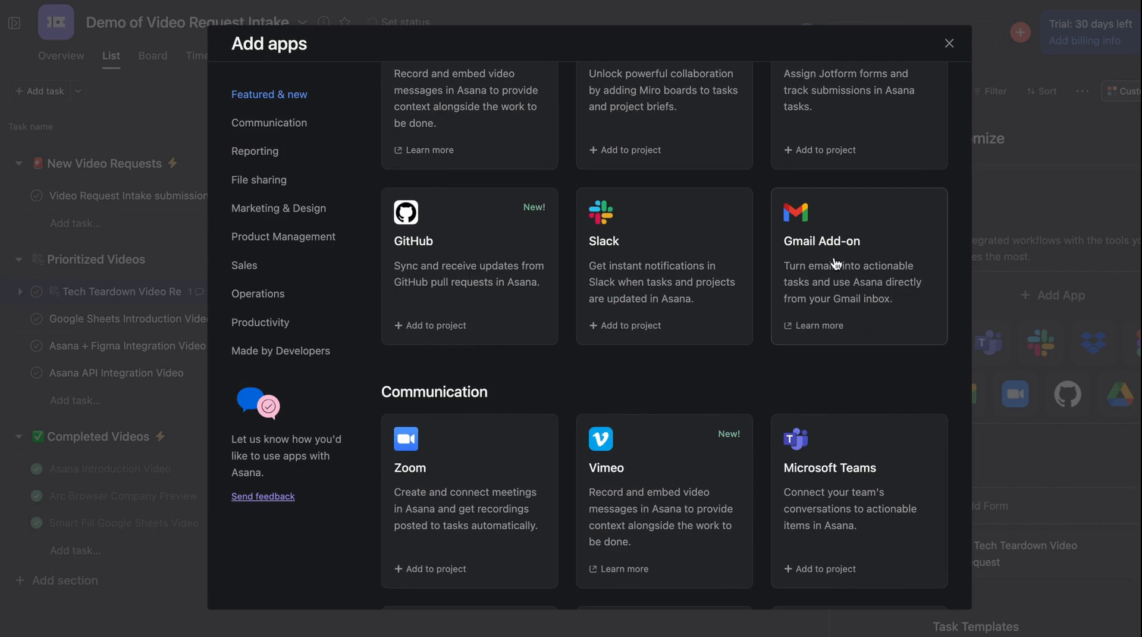
pyautogui.scroll(-6, 826, 288)
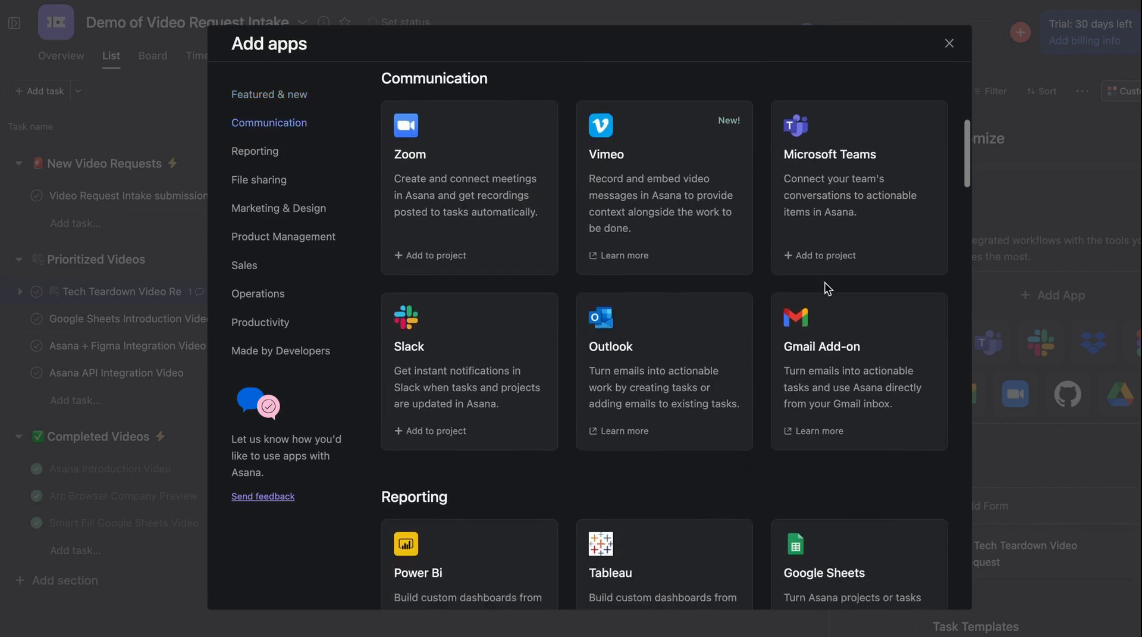
pyautogui.scroll(-4, 826, 288)
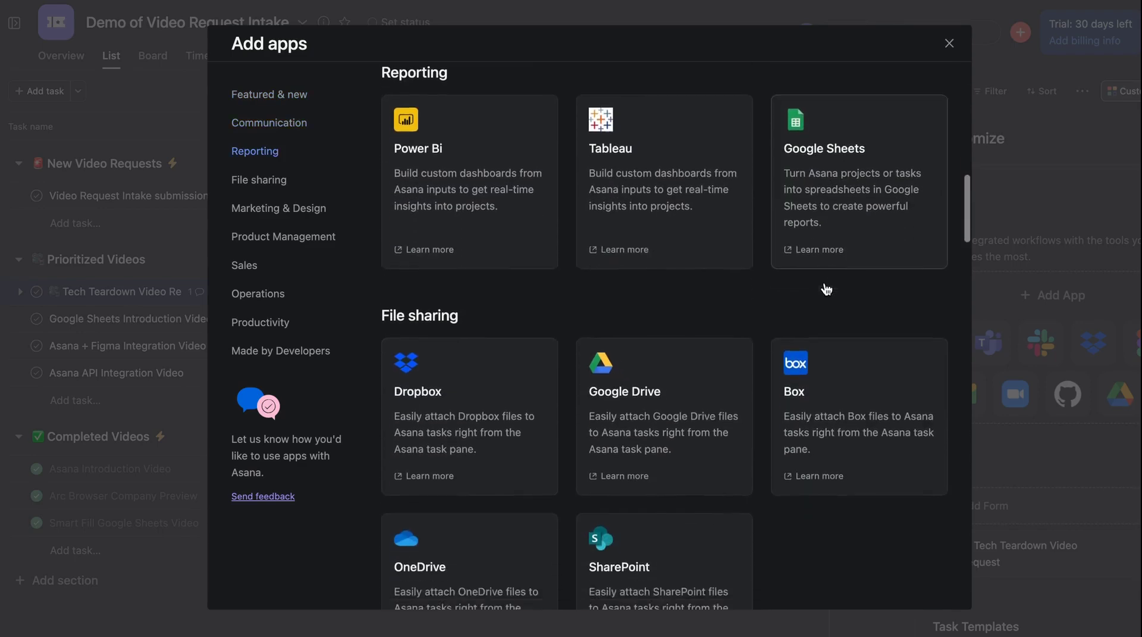
pyautogui.scroll(-4, 826, 288)
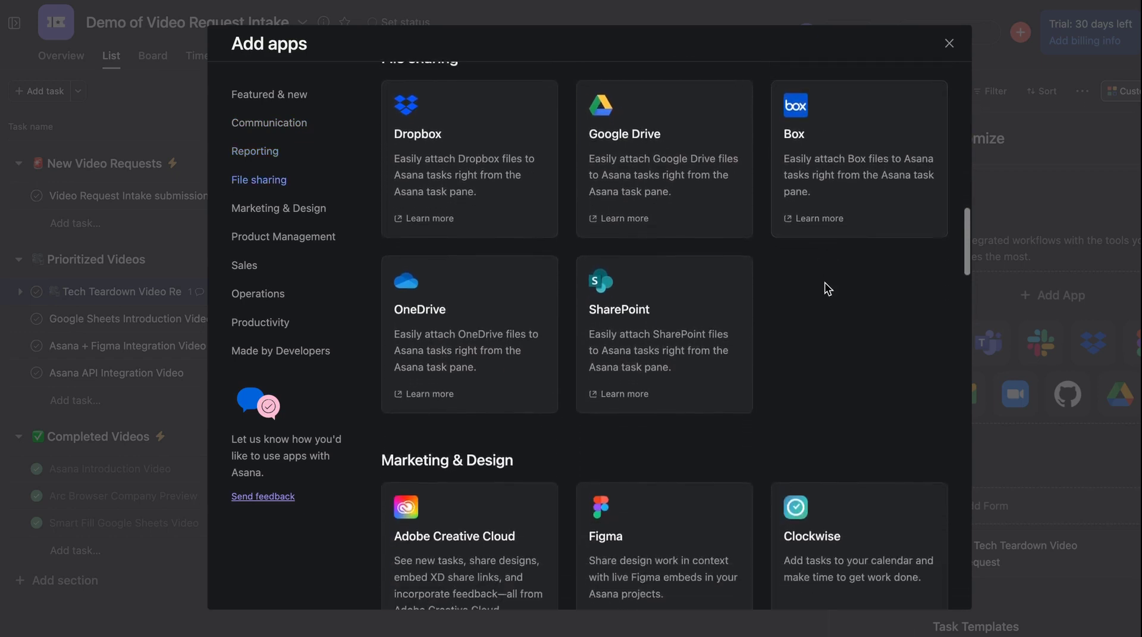
pyautogui.scroll(-3, 825, 282)
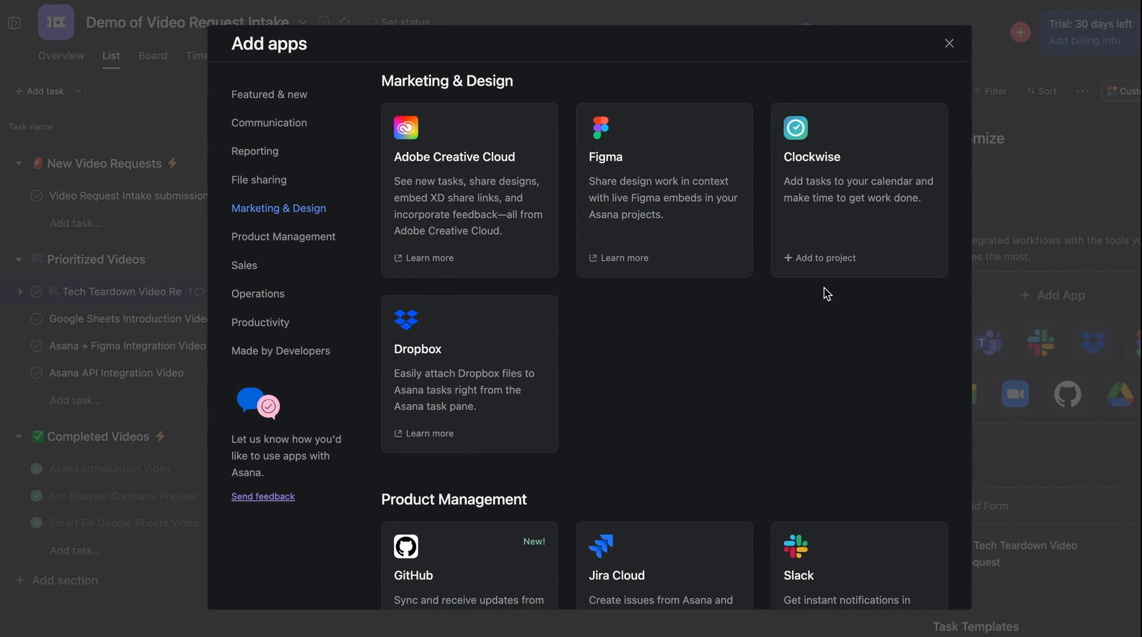
pyautogui.scroll(-2, 808, 350)
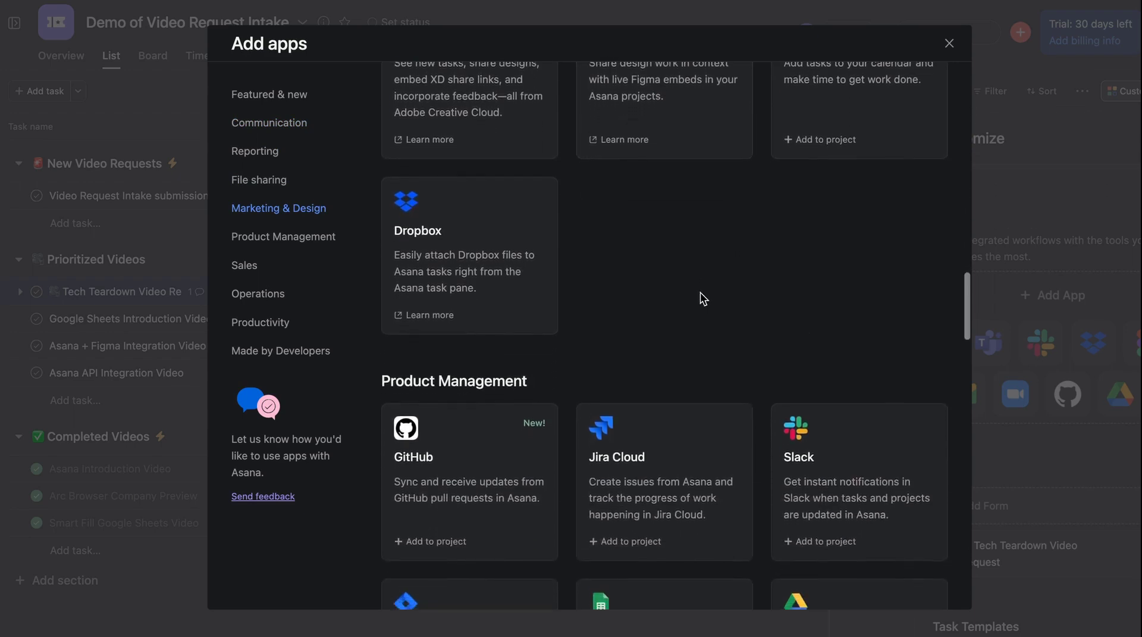
pyautogui.scroll(-10, 701, 299)
pyautogui.scroll(-8, 664, 329)
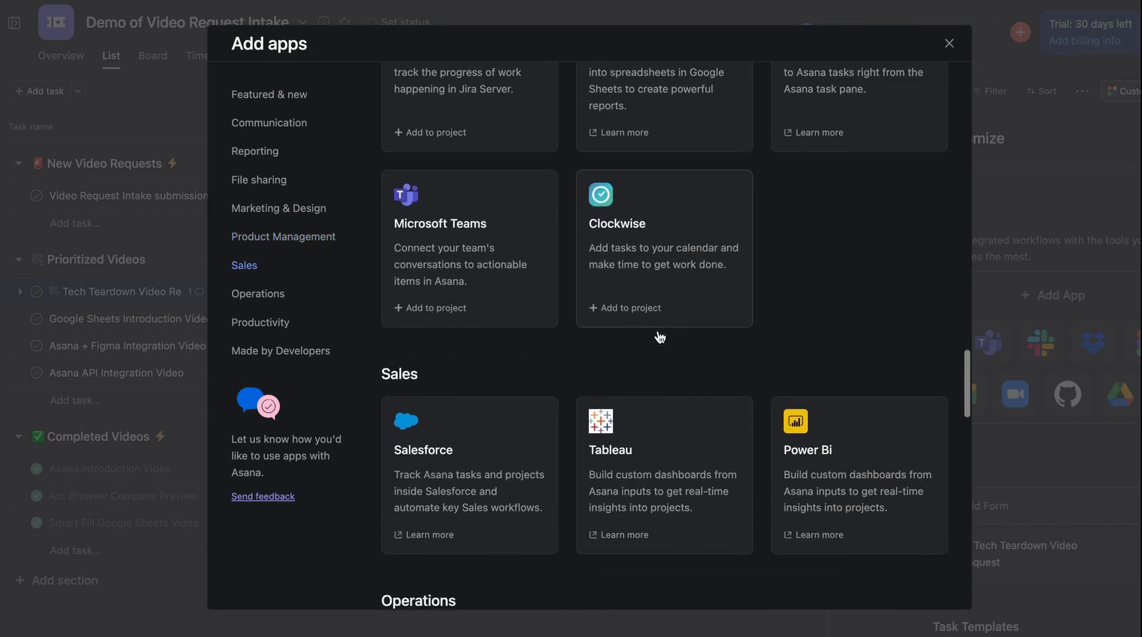
pyautogui.scroll(-7, 659, 335)
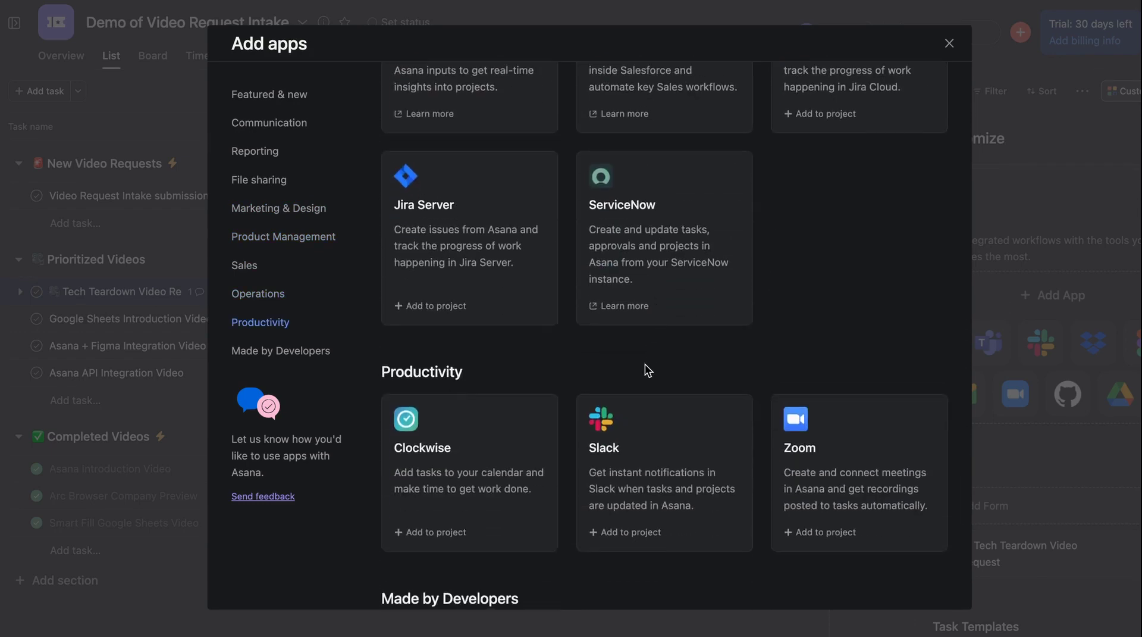
pyautogui.scroll(-6, 645, 370)
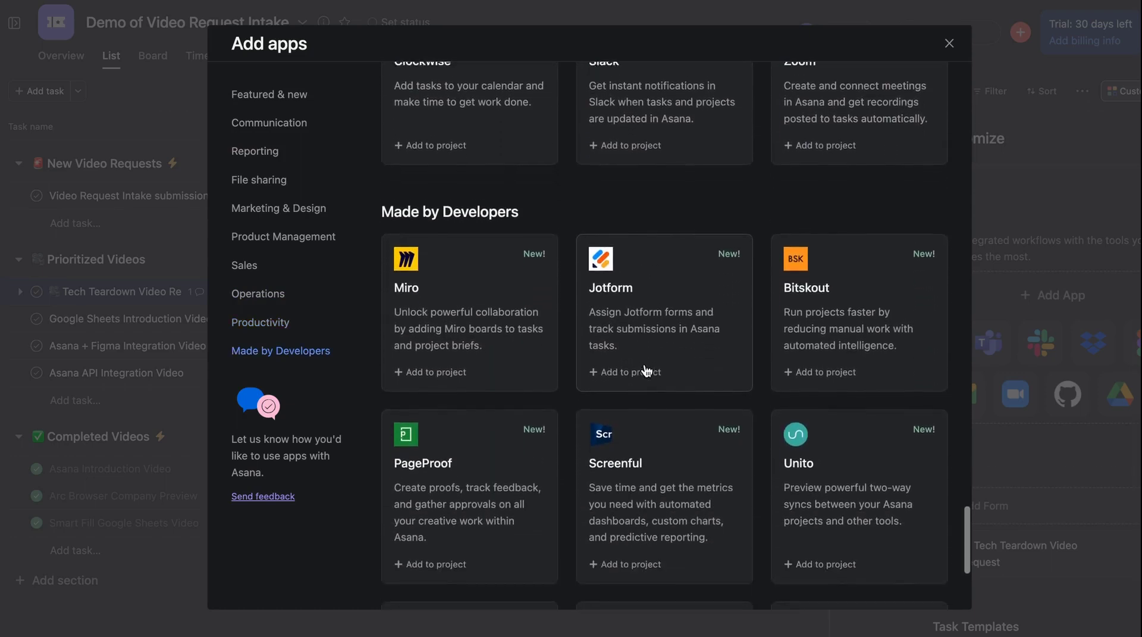
pyautogui.scroll(-2, 646, 370)
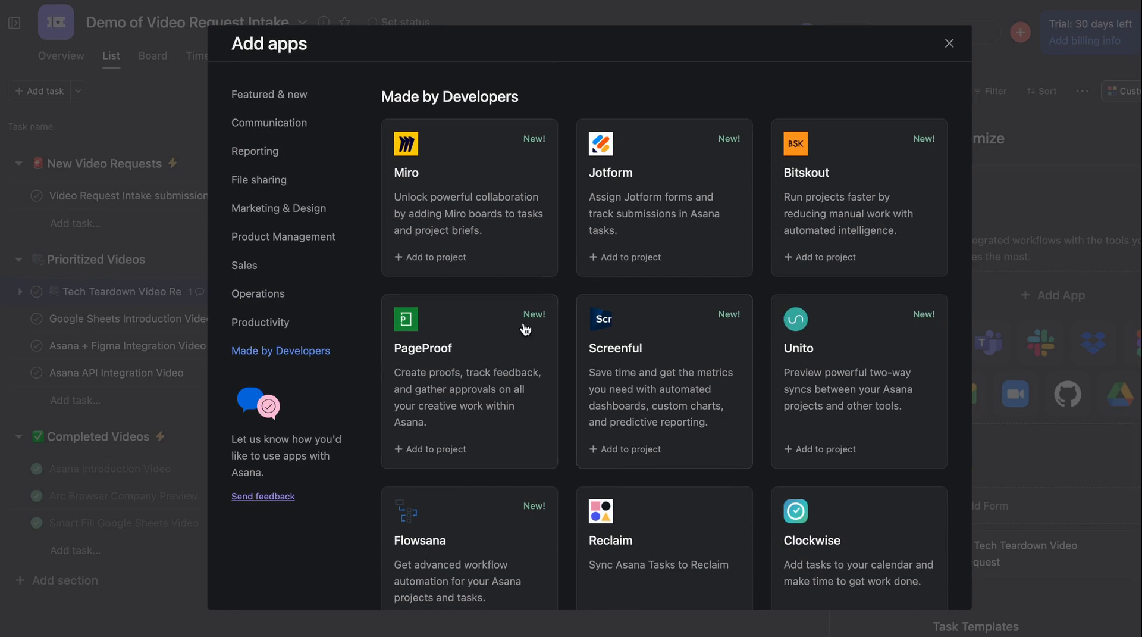
pyautogui.scroll(-3, 711, 348)
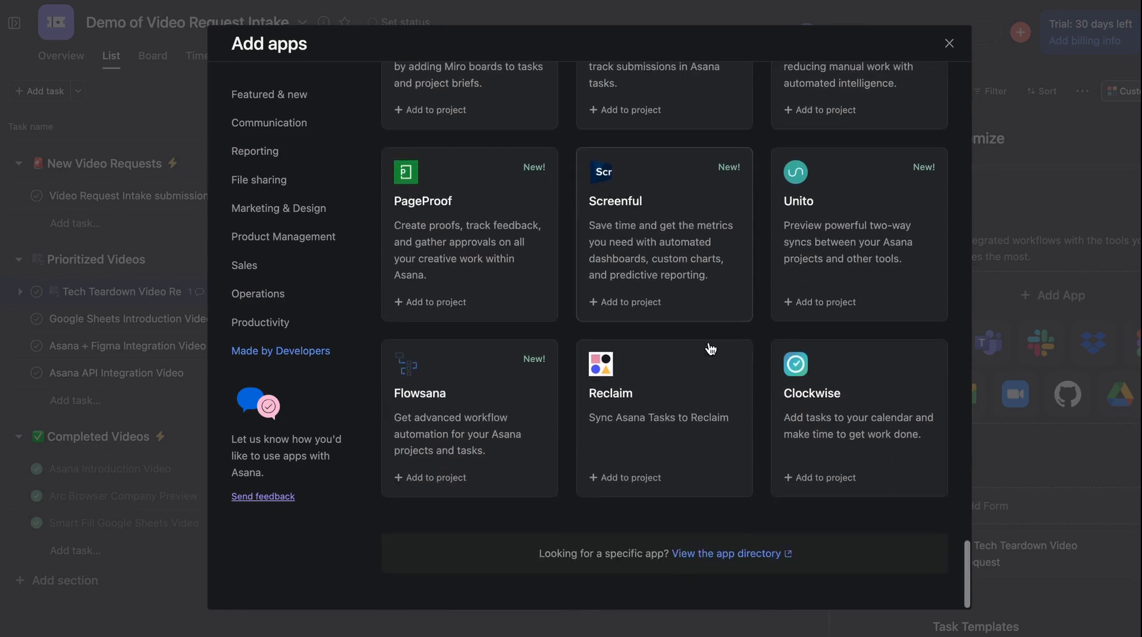
# Close the app gallery and Customize panel, and collapse Completed Videos with the other two sections left expanded.
pyautogui.press('Escape')
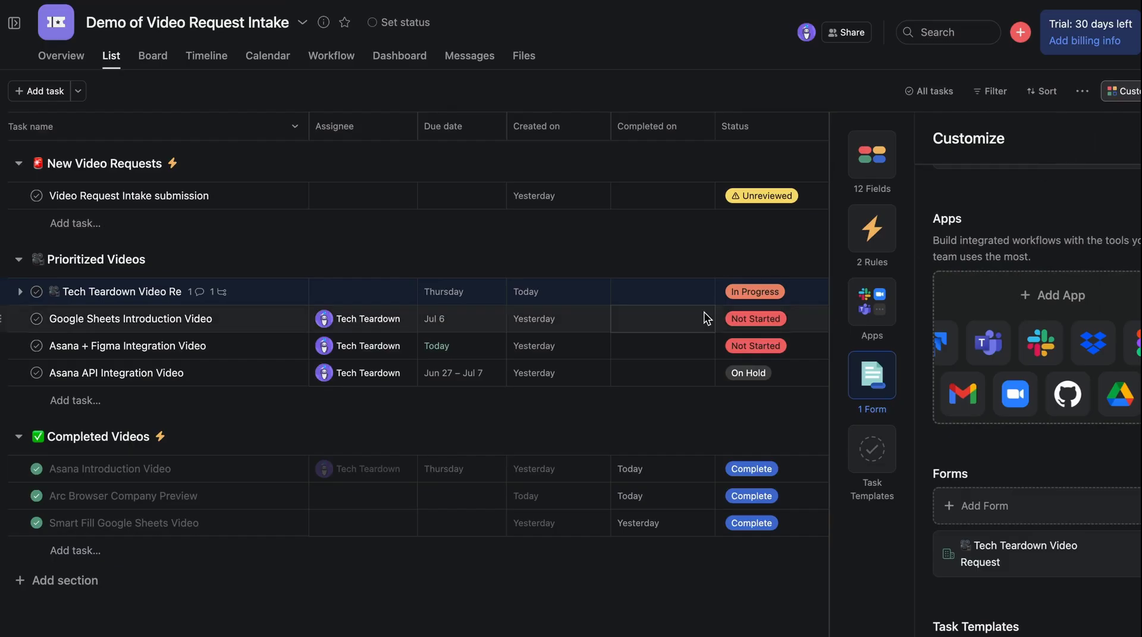
pyautogui.click(1122, 90)
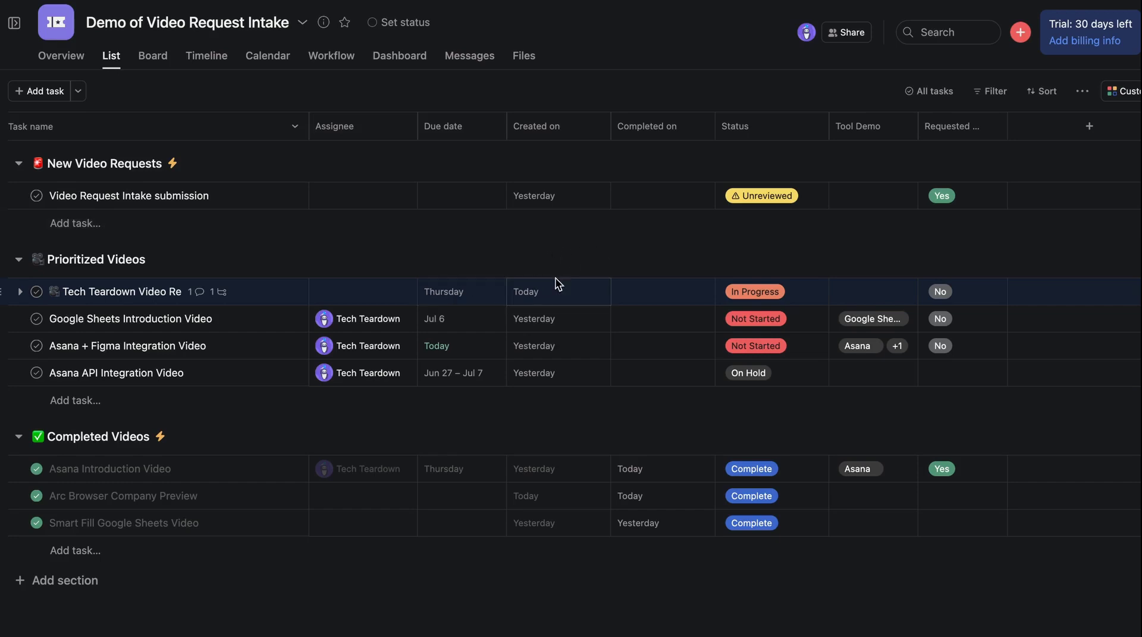
pyautogui.click(16, 262)
pyautogui.click(18, 164)
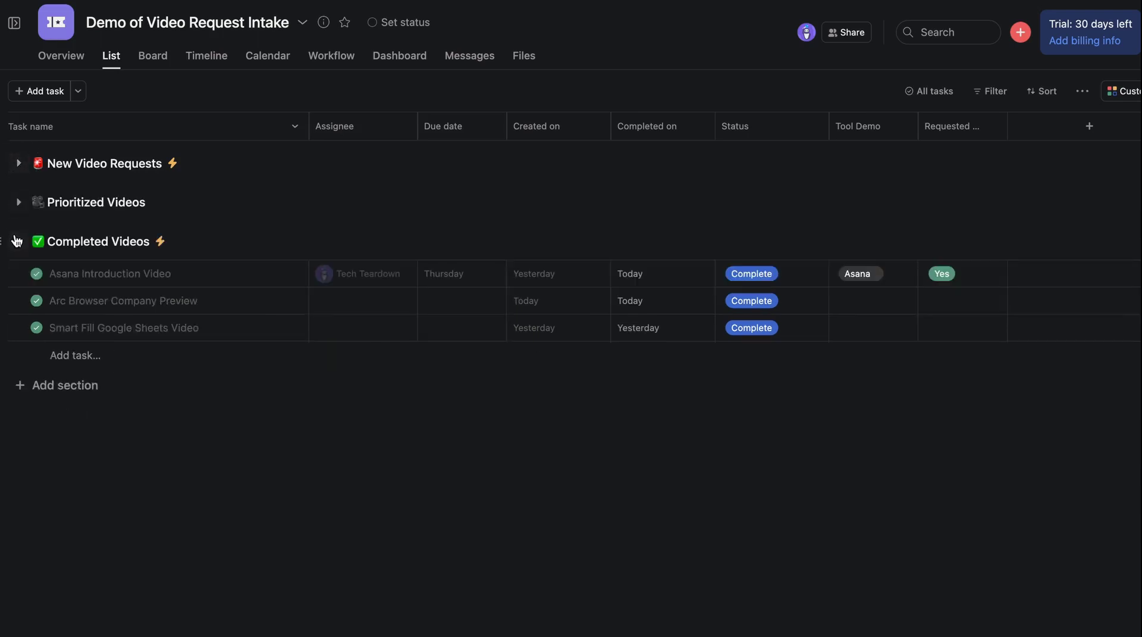
pyautogui.click(18, 242)
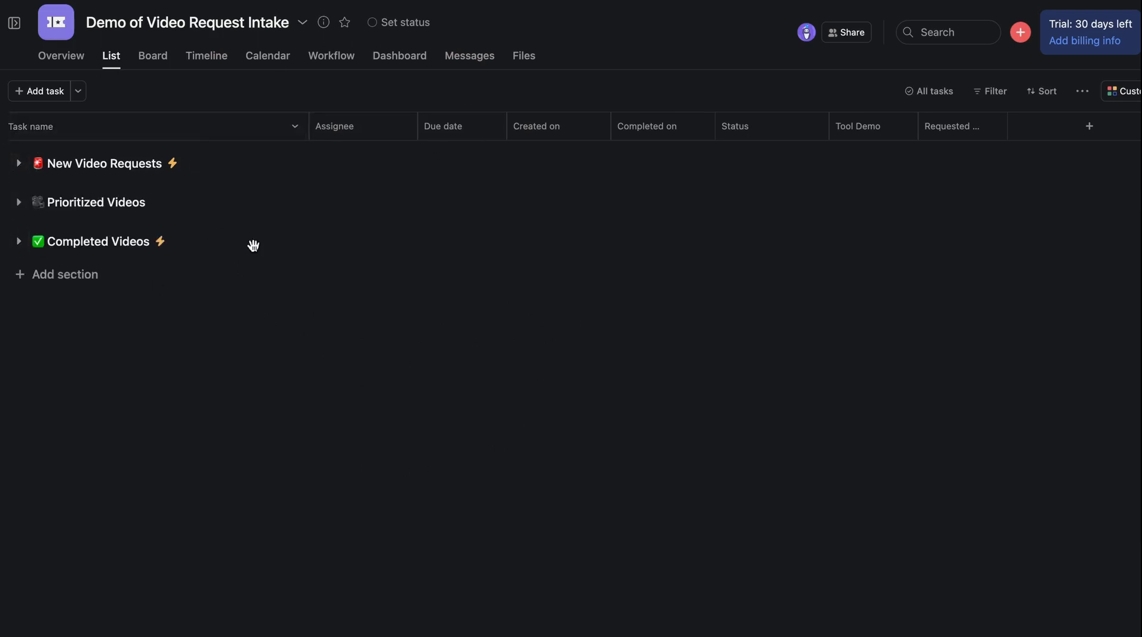
pyautogui.click(19, 202)
pyautogui.click(19, 164)
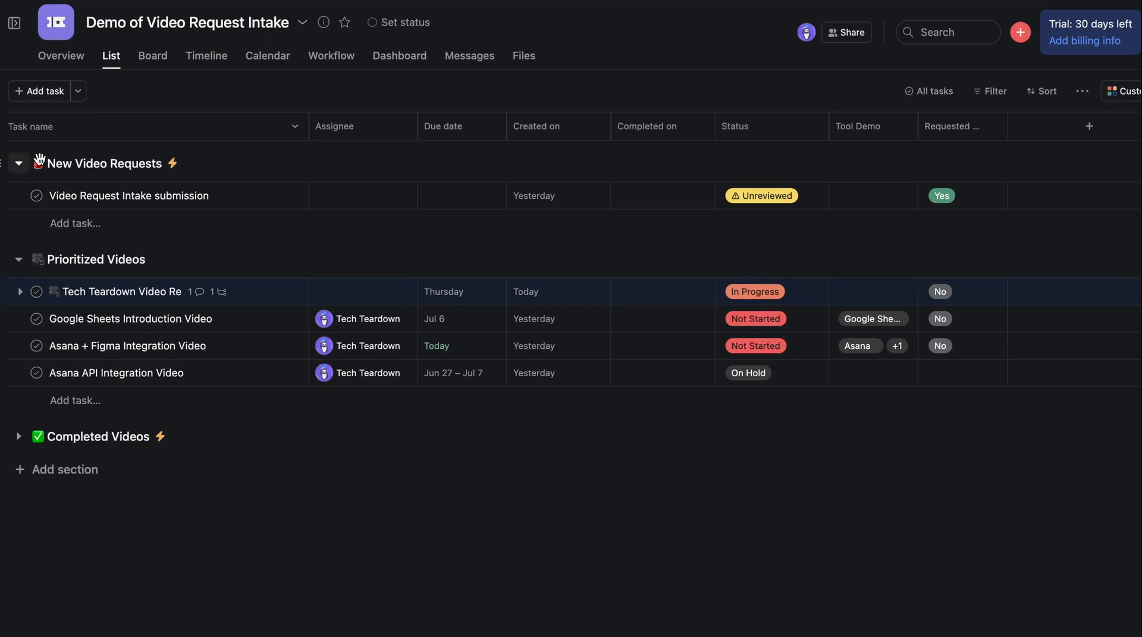